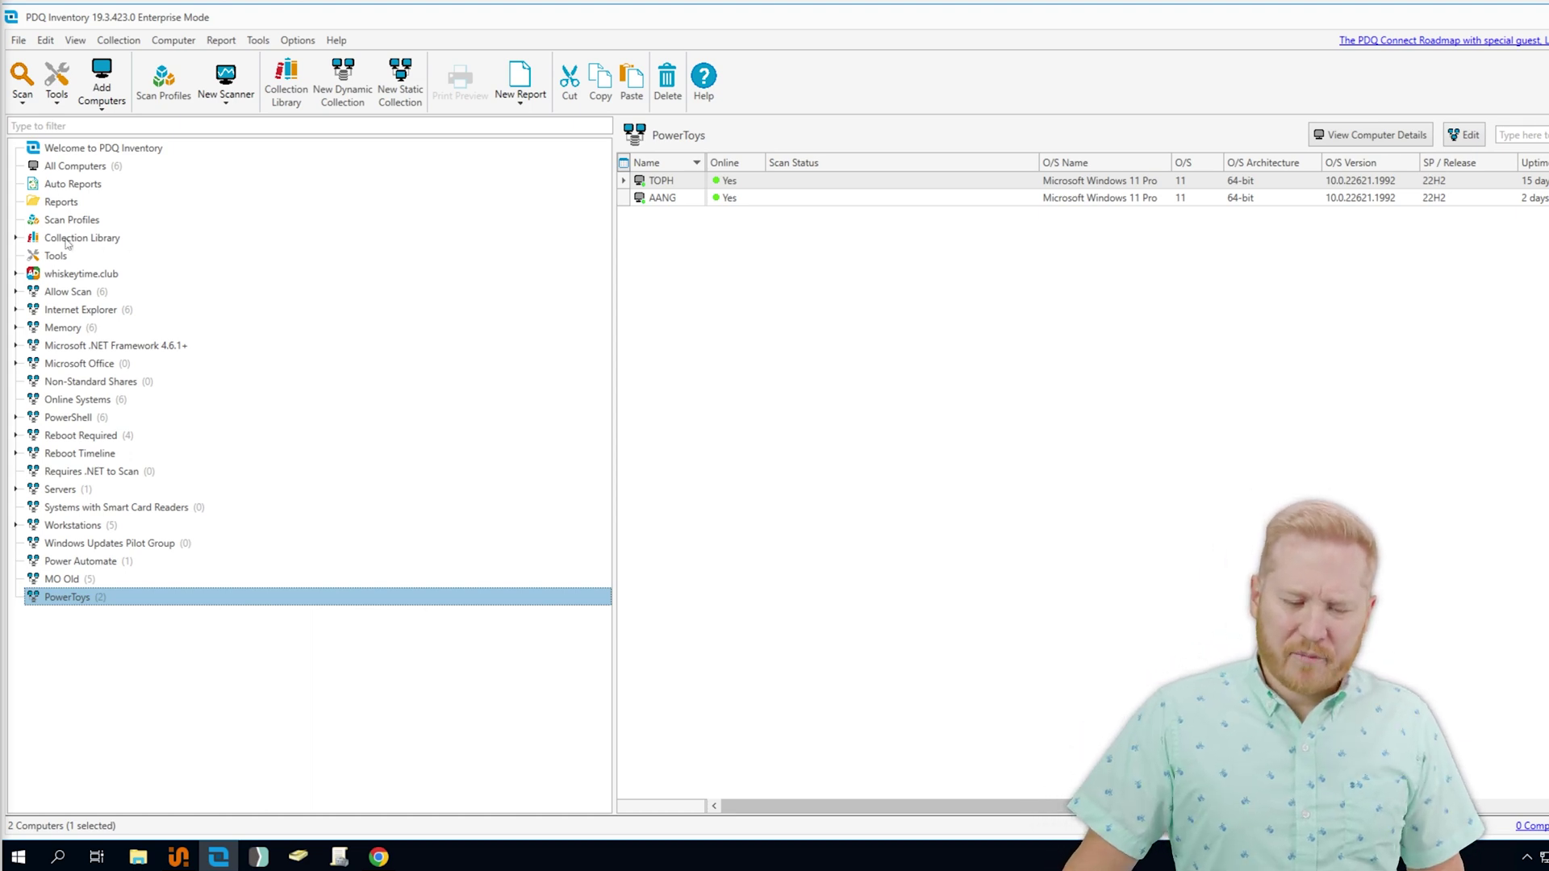
Step: Expand the Collection Library to Applications > Office Suites > Microsoft Office collections
left_click(16, 238)
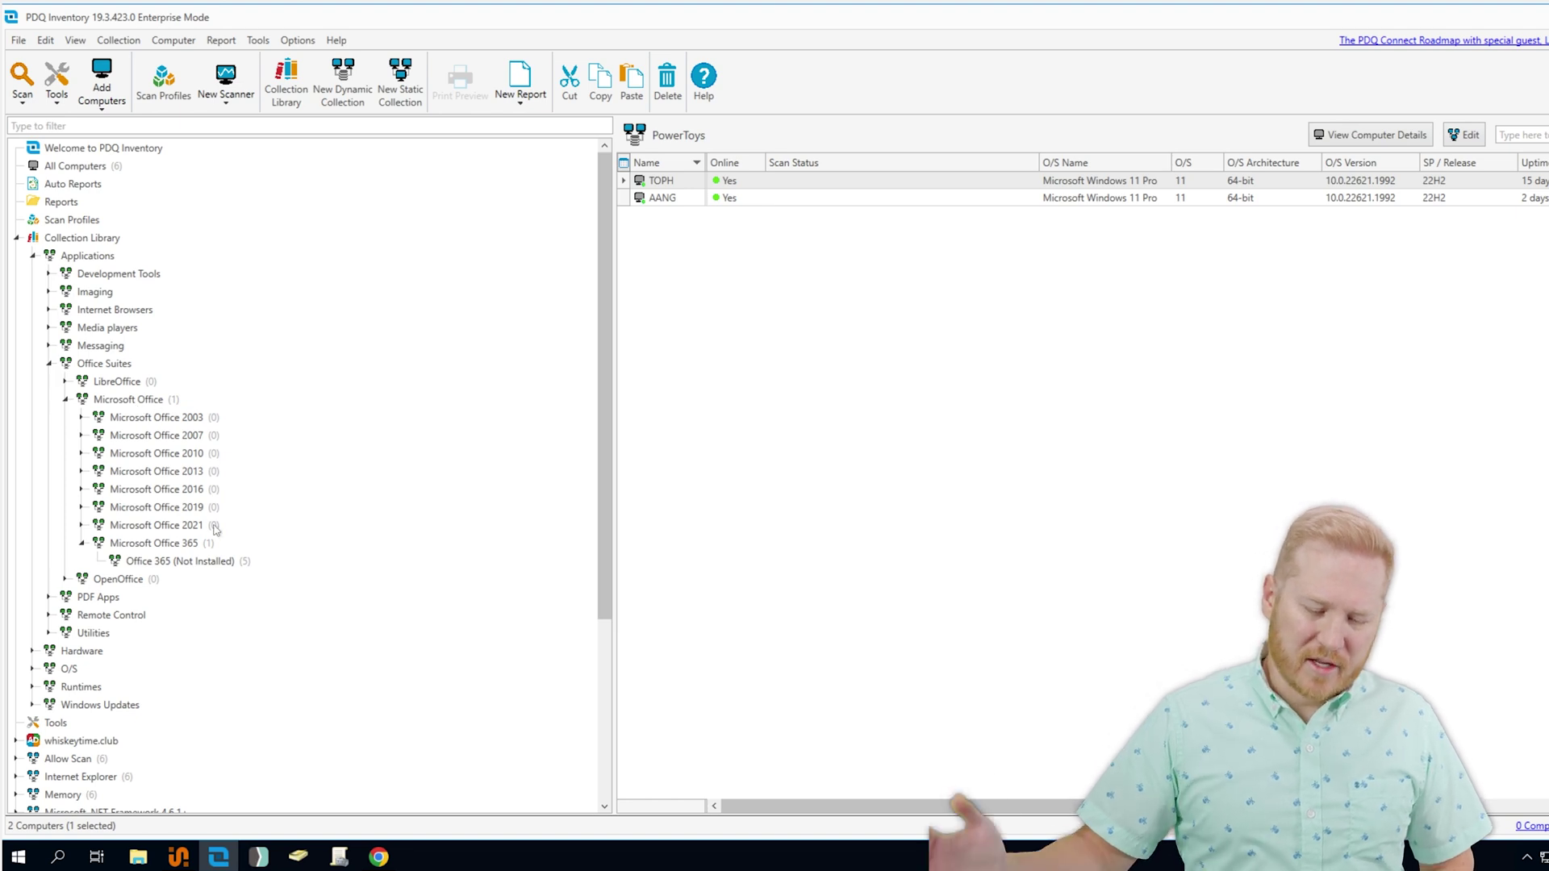
Step: Compare the Microsoft Office 365 and Office 365 (Not Installed) collections, then collapse the Collection Library
left_click(168, 545)
left_click(201, 562)
left_click(193, 544)
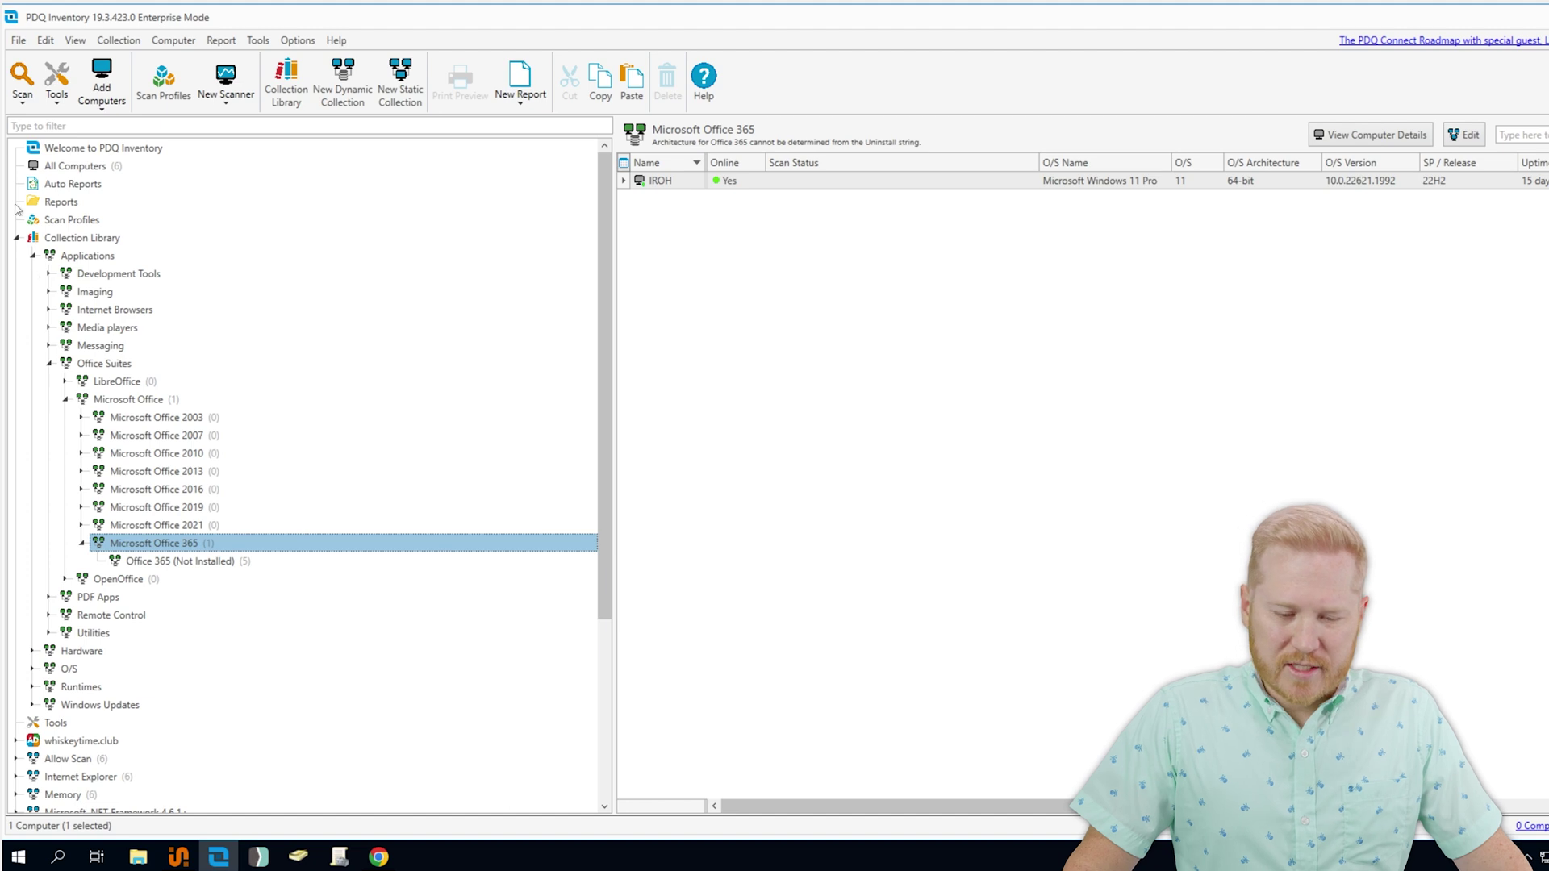
left_click(17, 238)
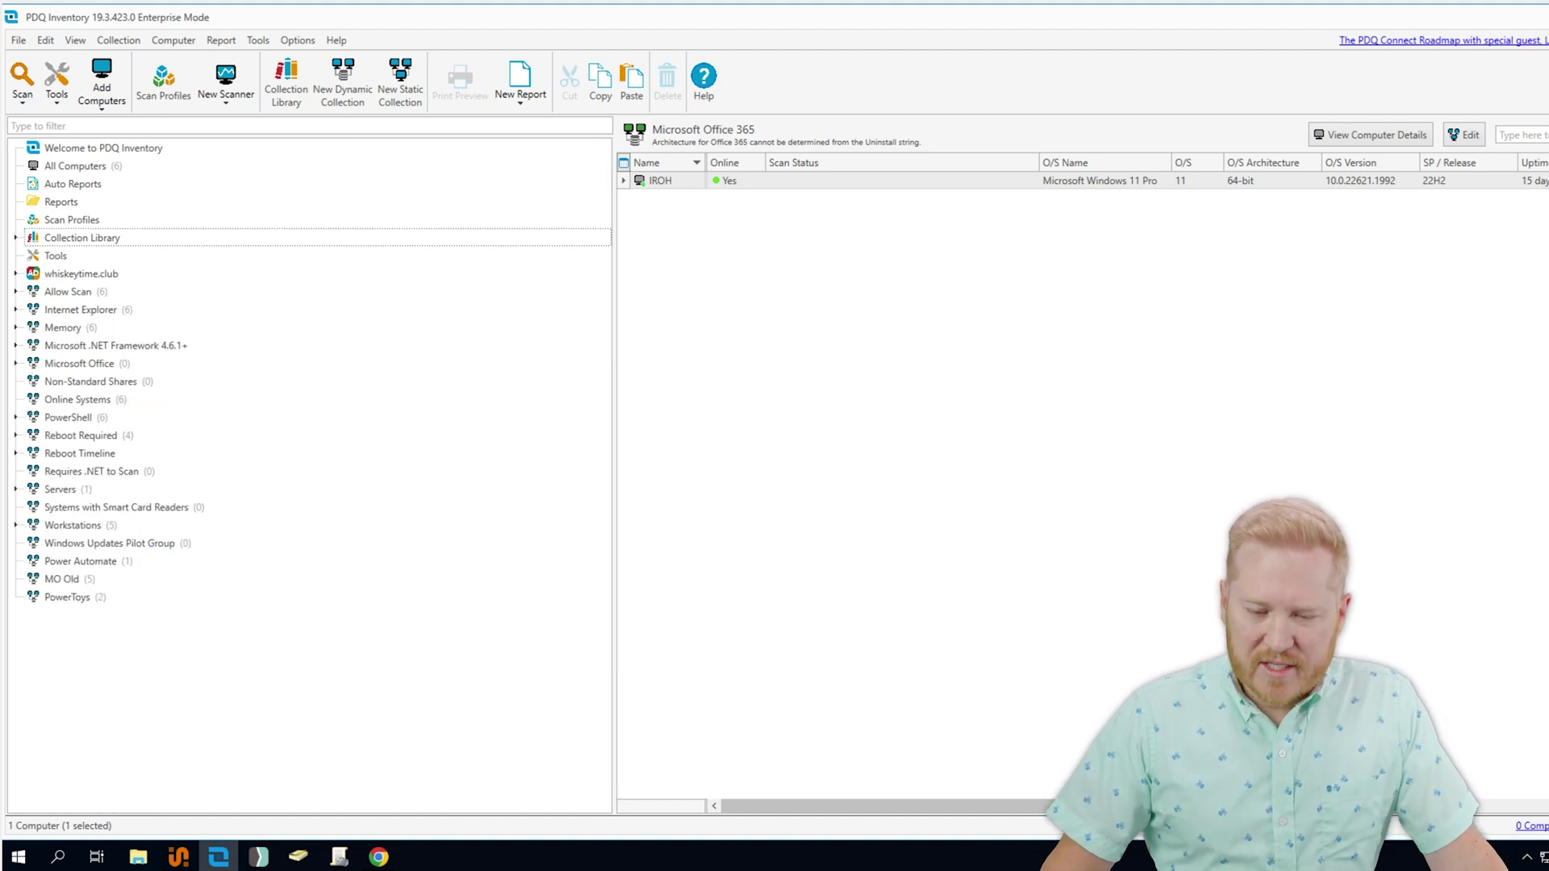
Step: Create dynamic collection 'Computers Missing Microsoft Office' with a Computer filter: Never Scanned Is False
left_click(344, 81)
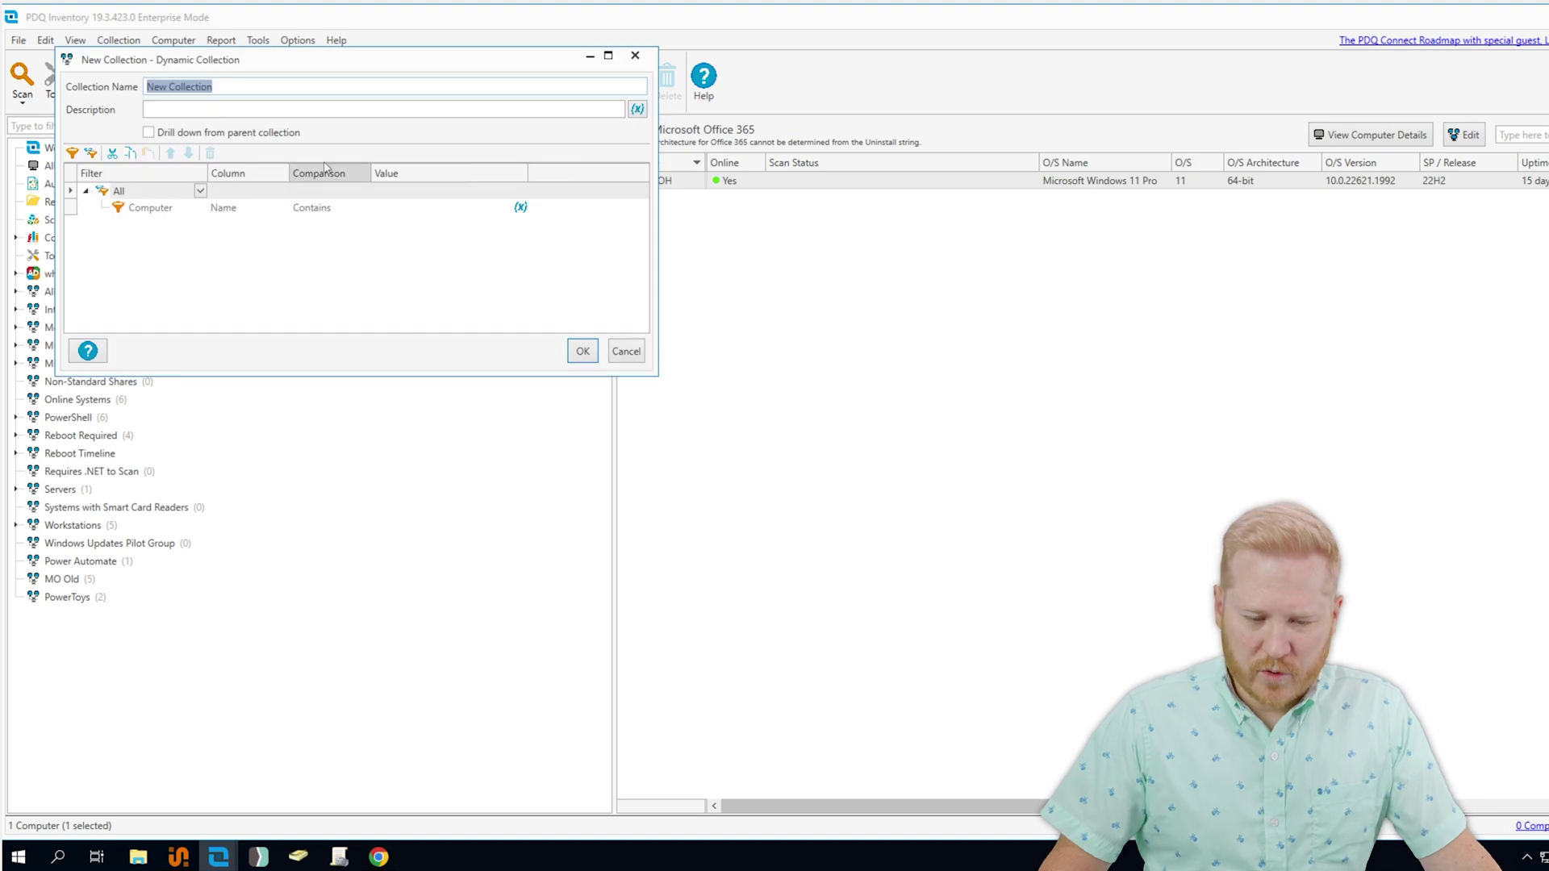
type("Computers")
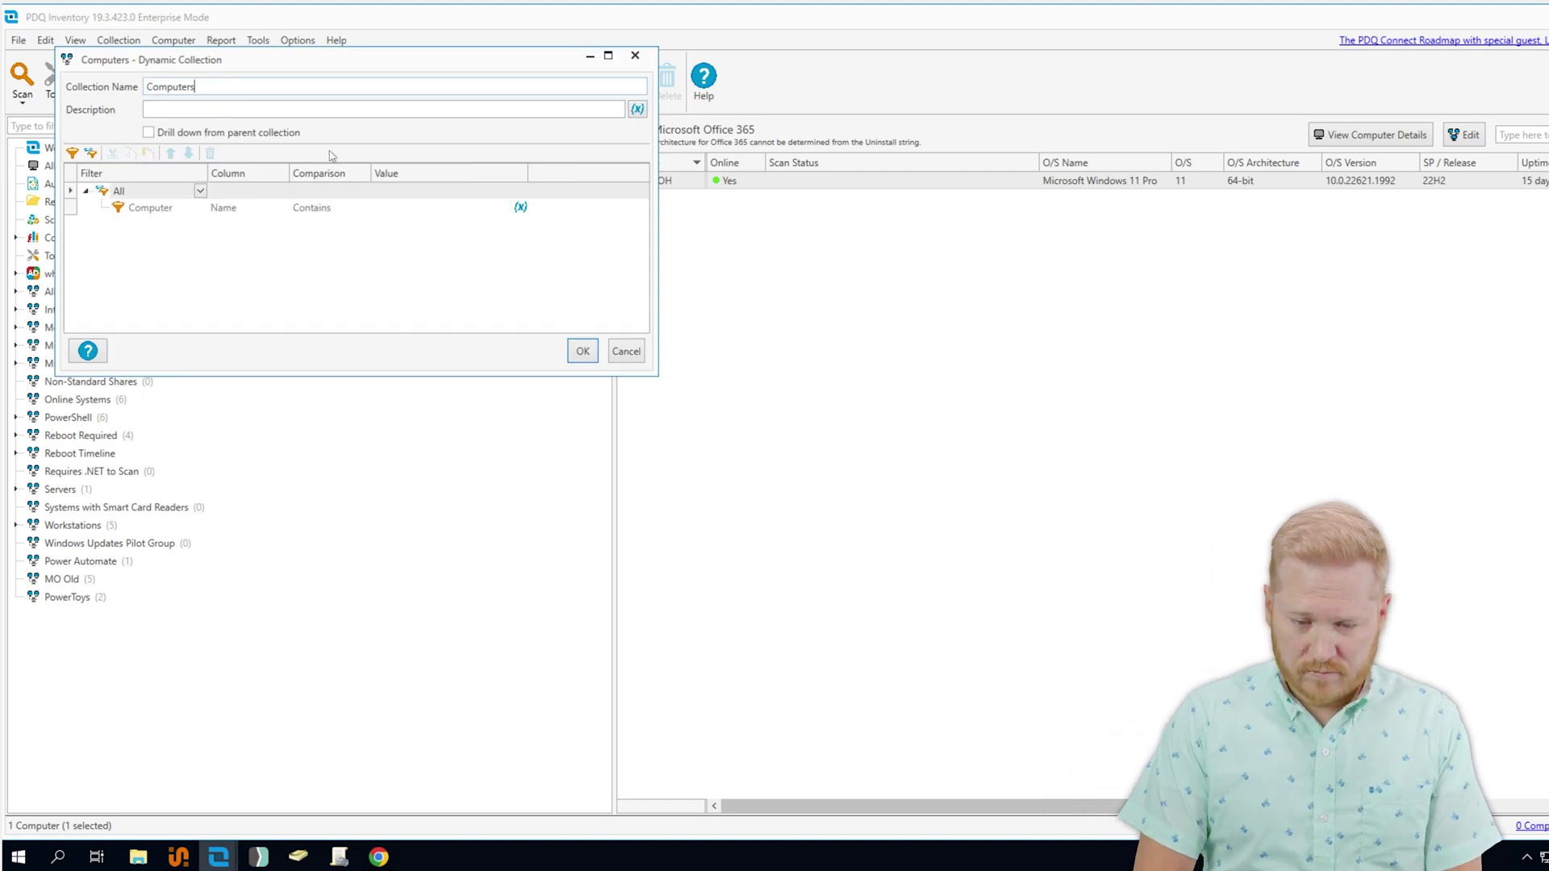
type(" Missing Microsoft Office")
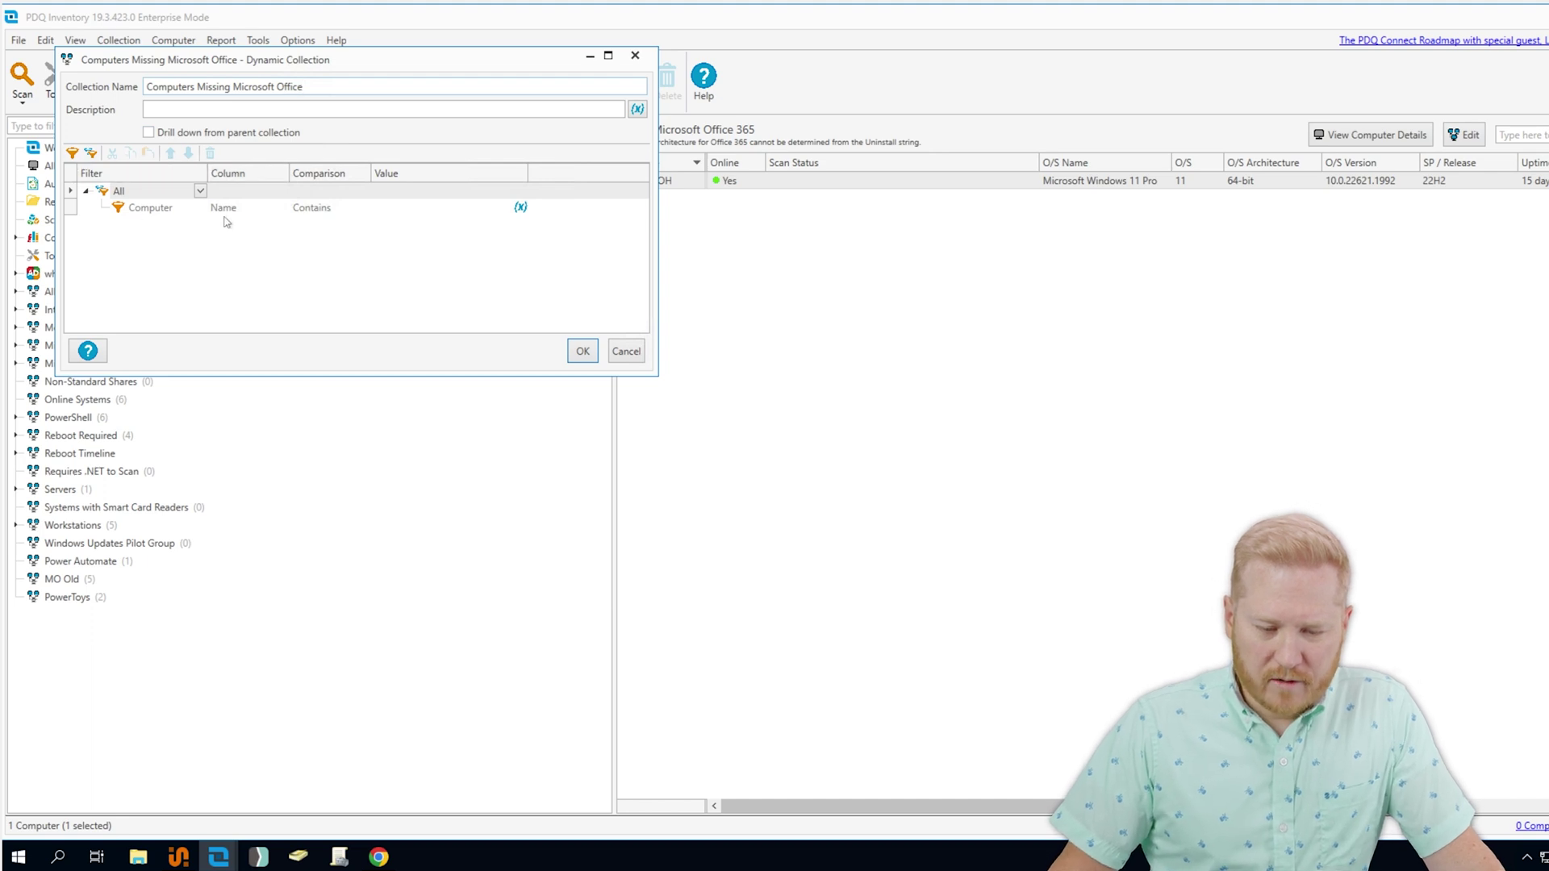
left_click(278, 209)
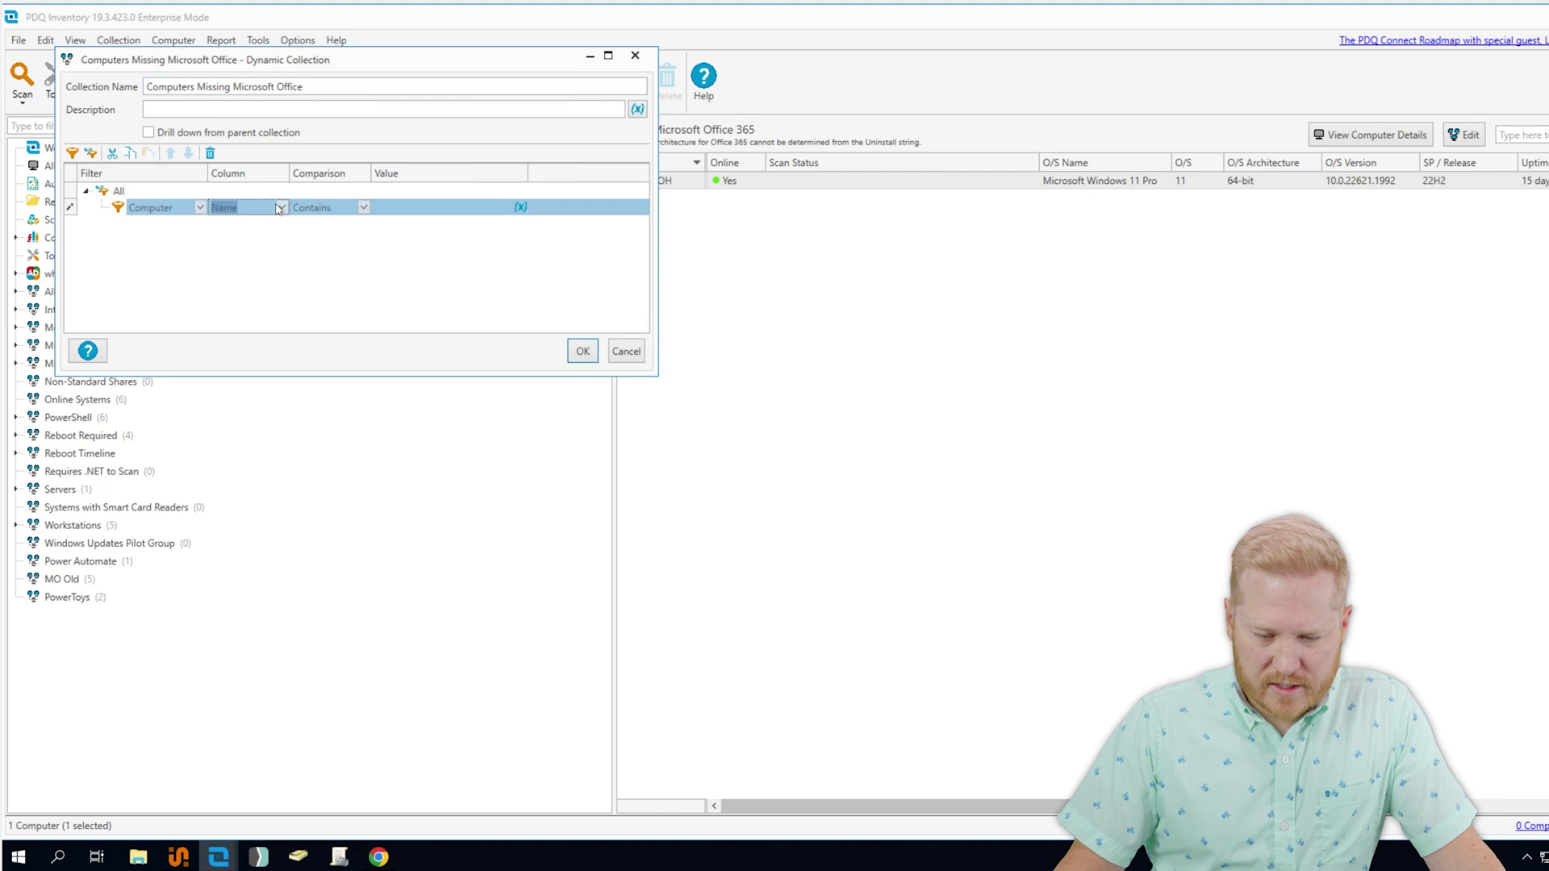
left_click(279, 209)
scroll(255, 297, "up", 10)
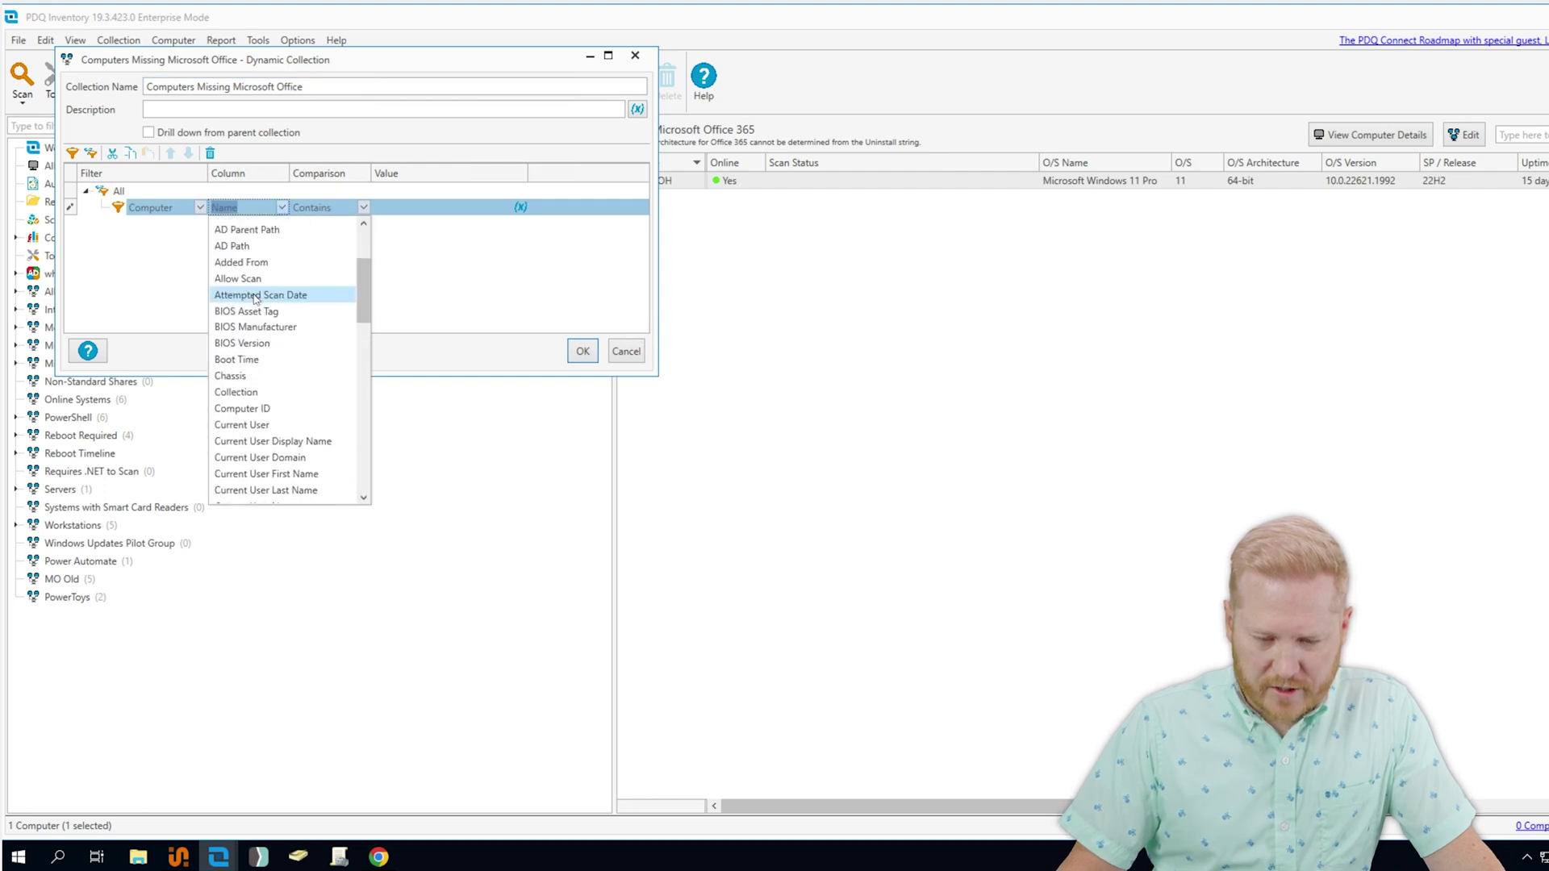
scroll(255, 299, "down", 2)
scroll(255, 299, "down", 5)
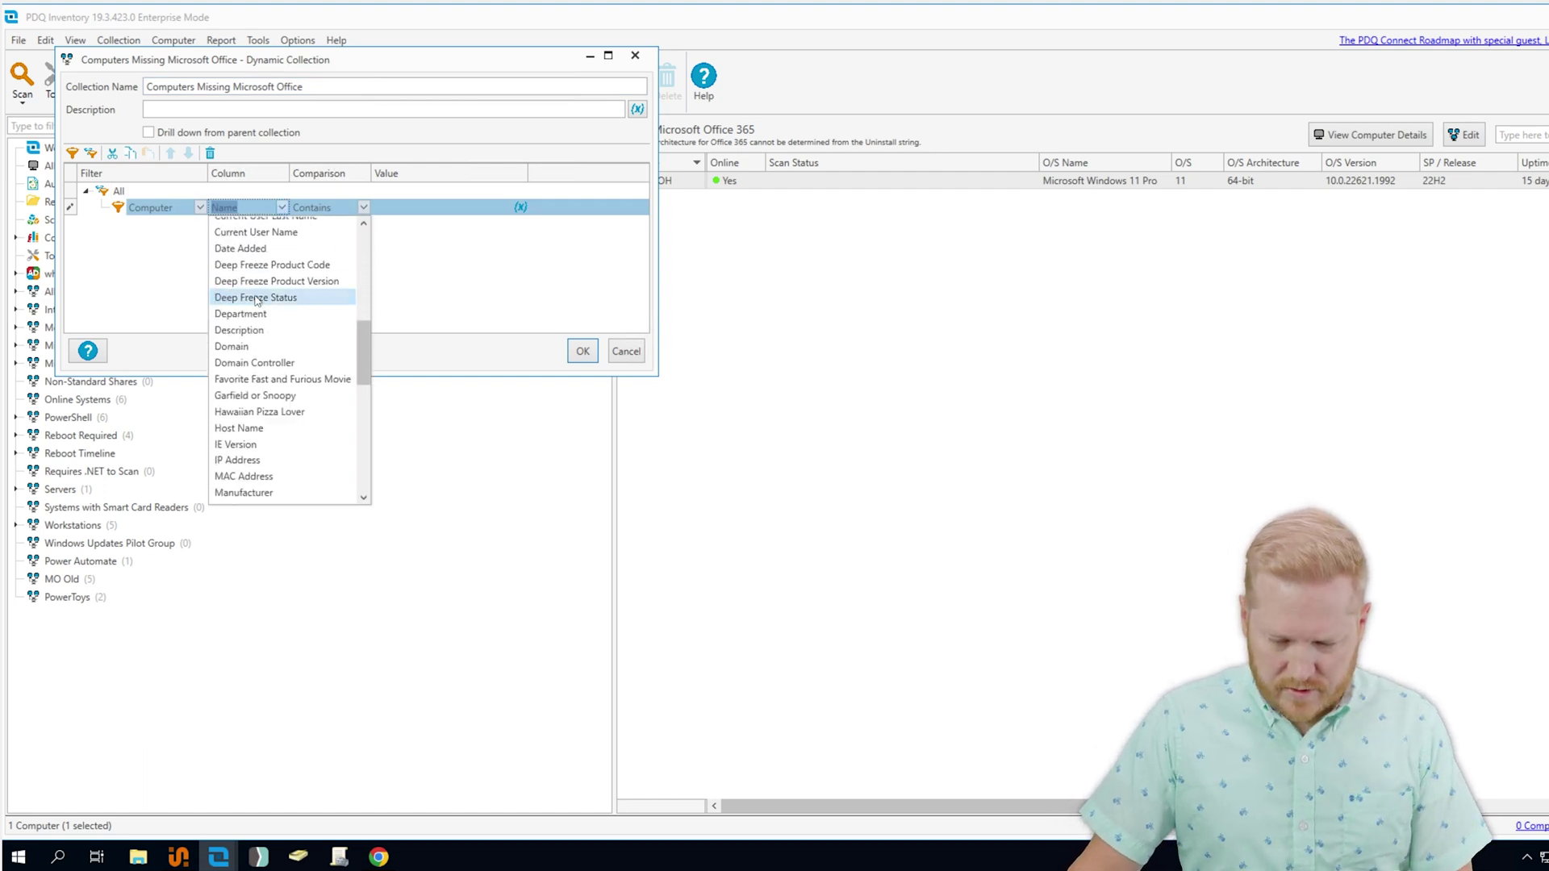
scroll(258, 331, "down", 4)
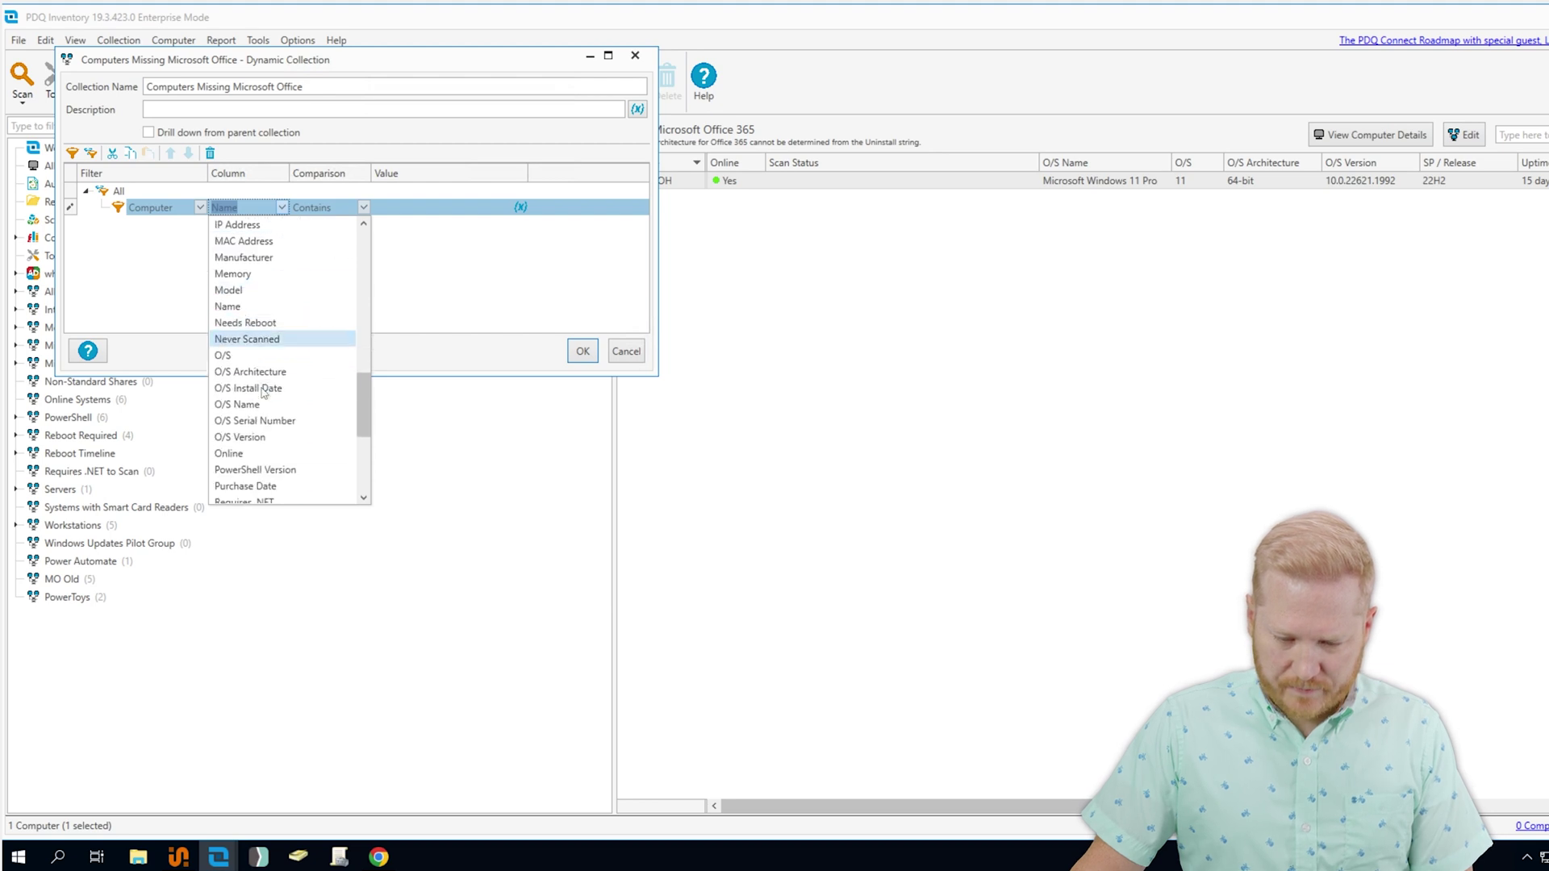
left_click(265, 337)
left_click(367, 208)
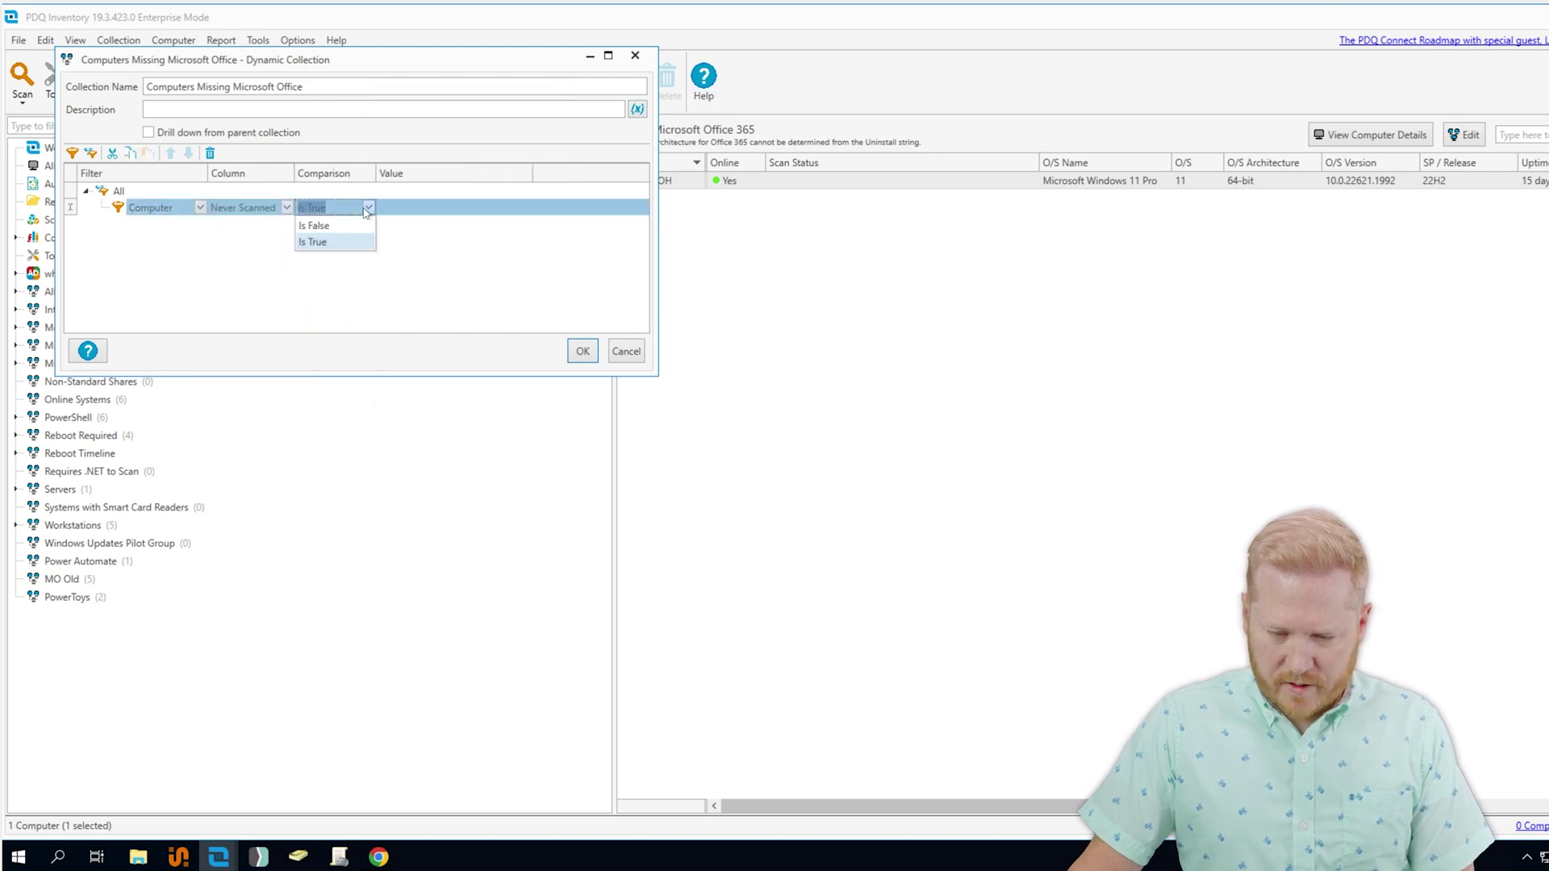
left_click(330, 233)
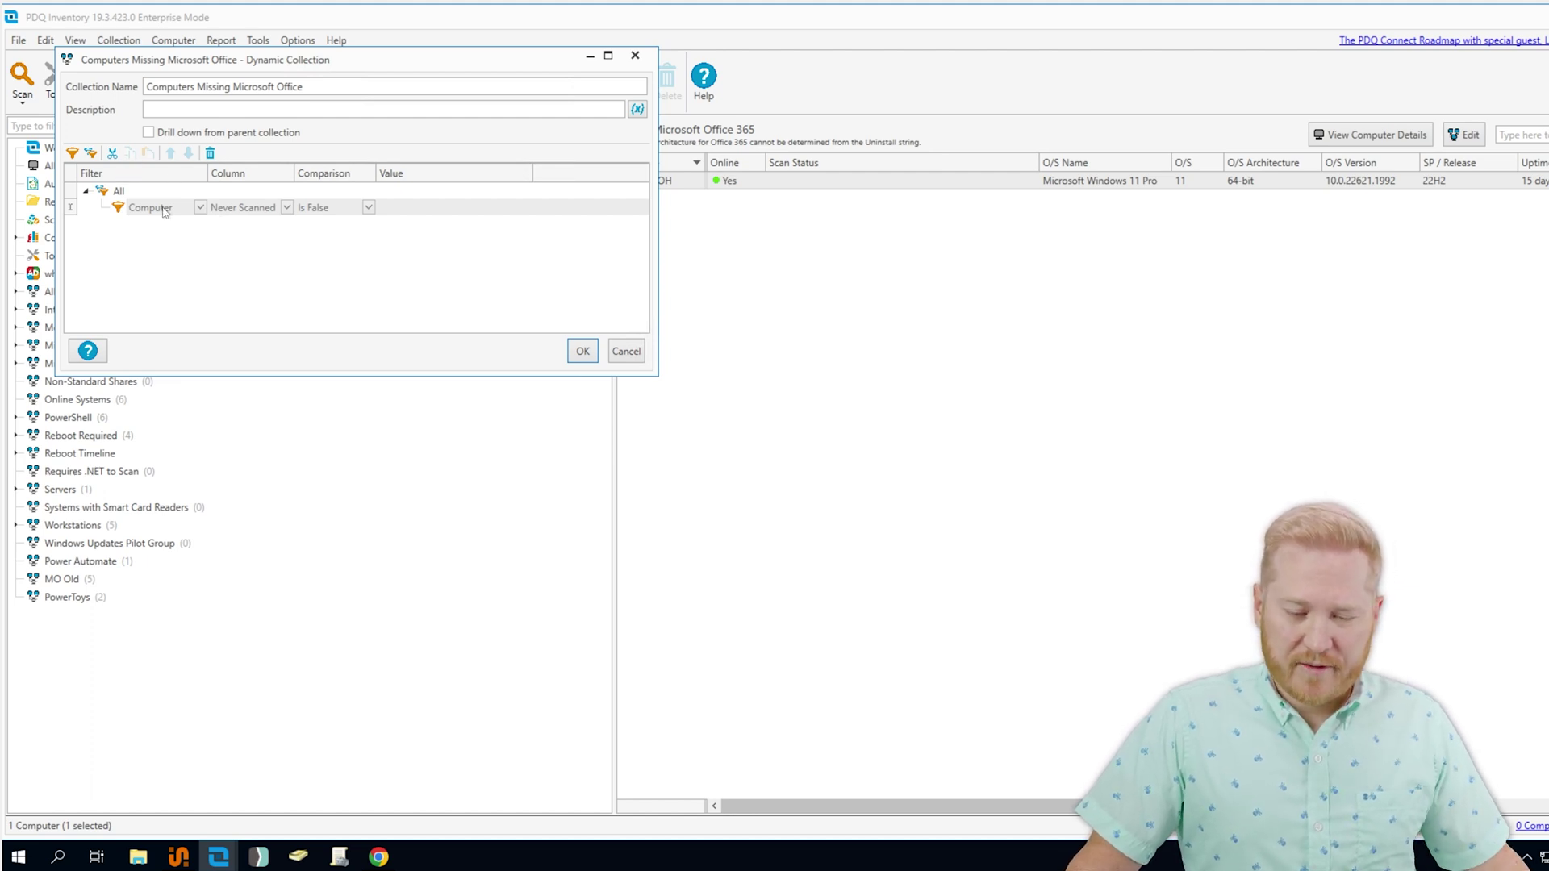
Step: Add a filter group set to match Not Any, containing two filter rows
left_click(92, 154)
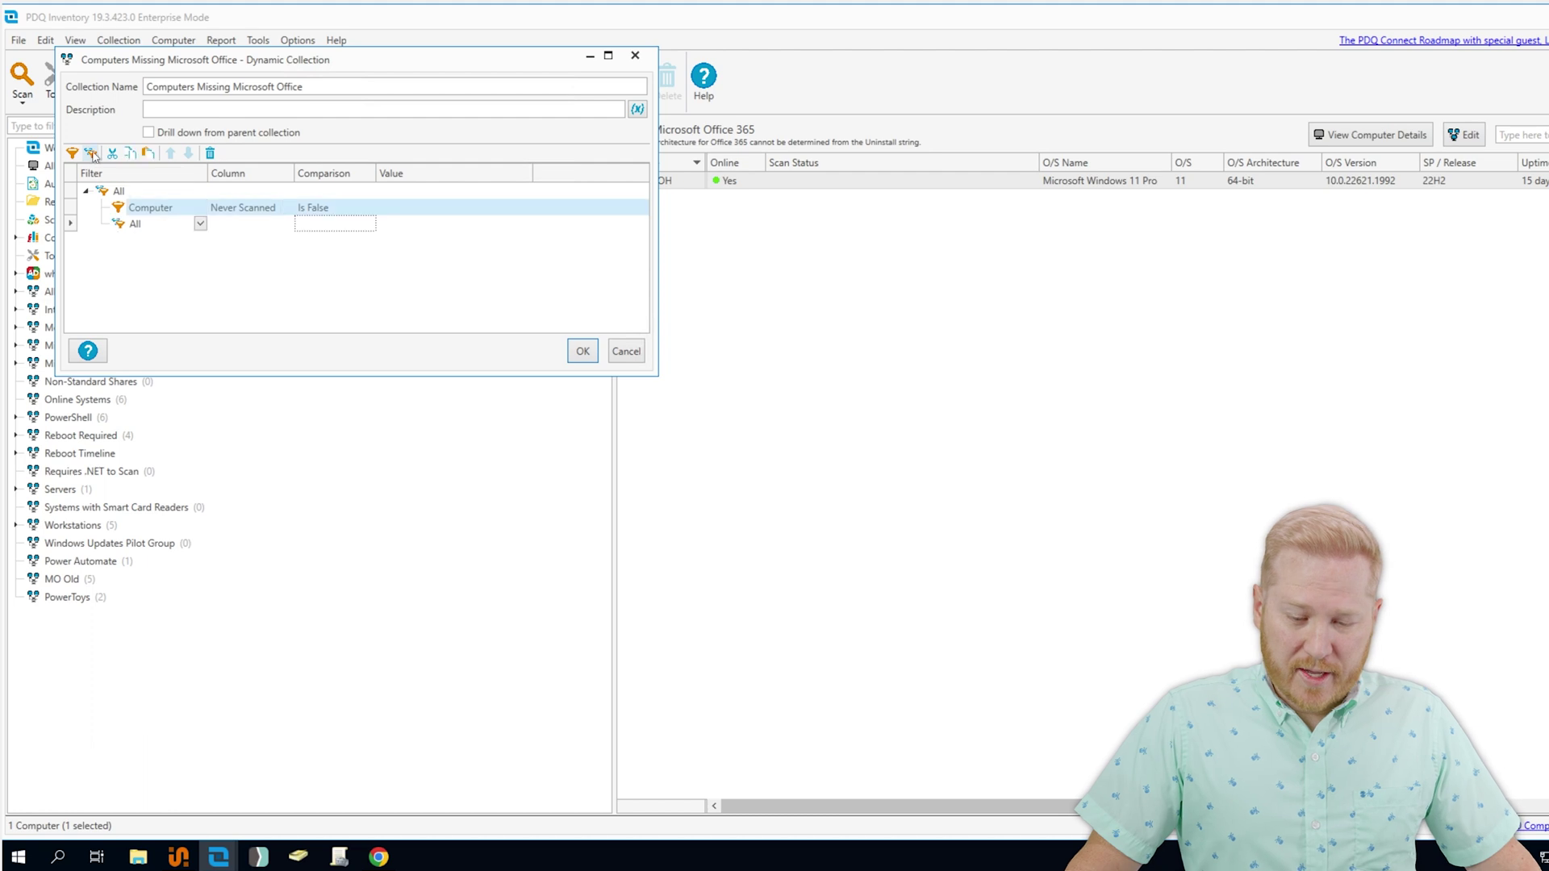
left_click(199, 224)
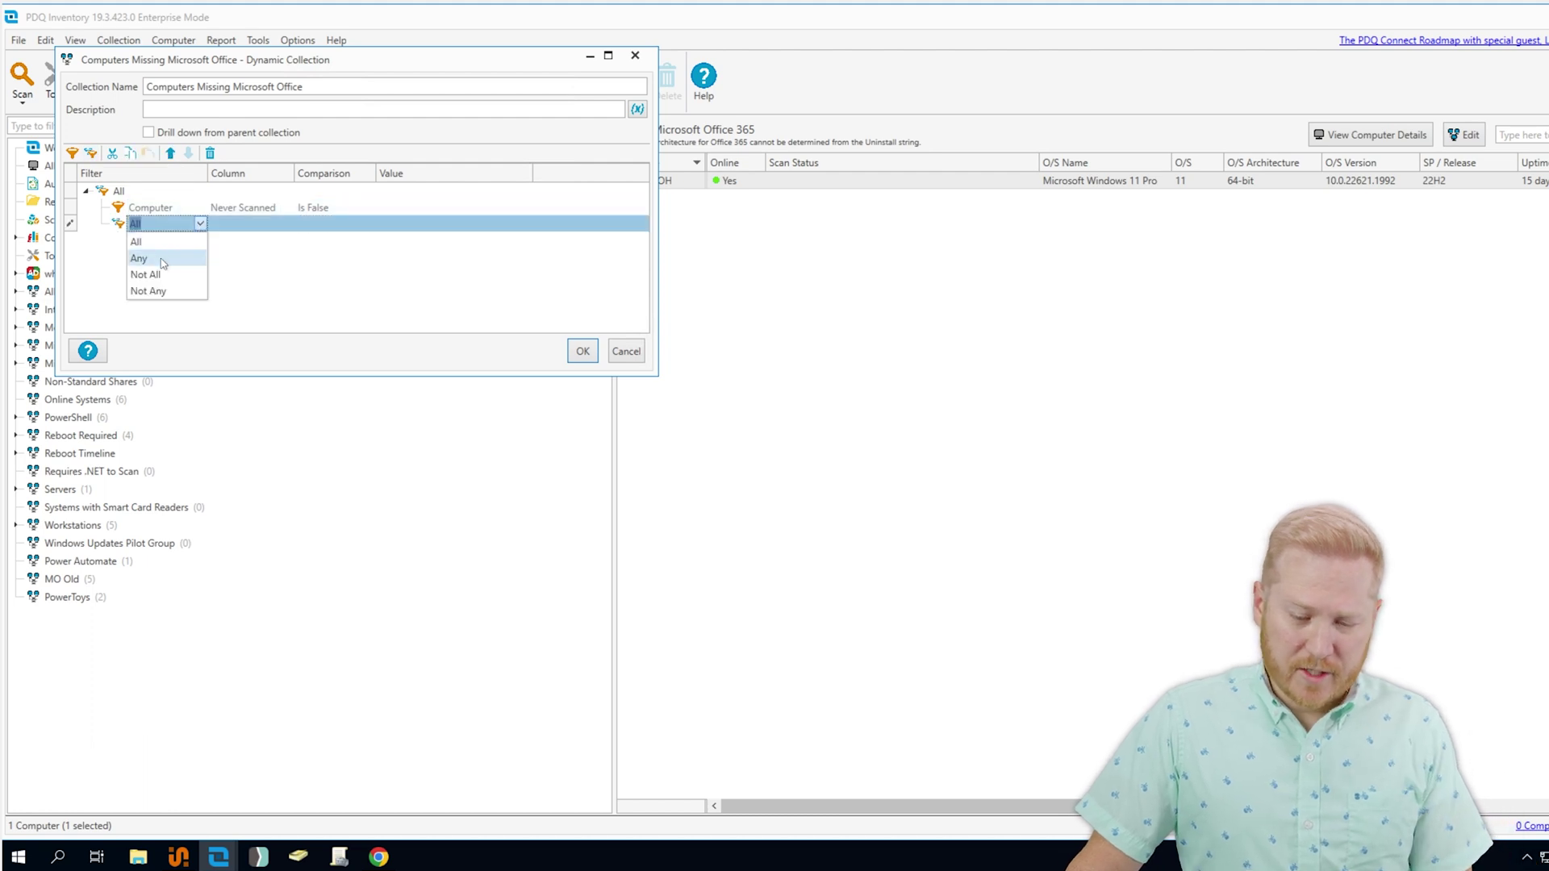
left_click(161, 291)
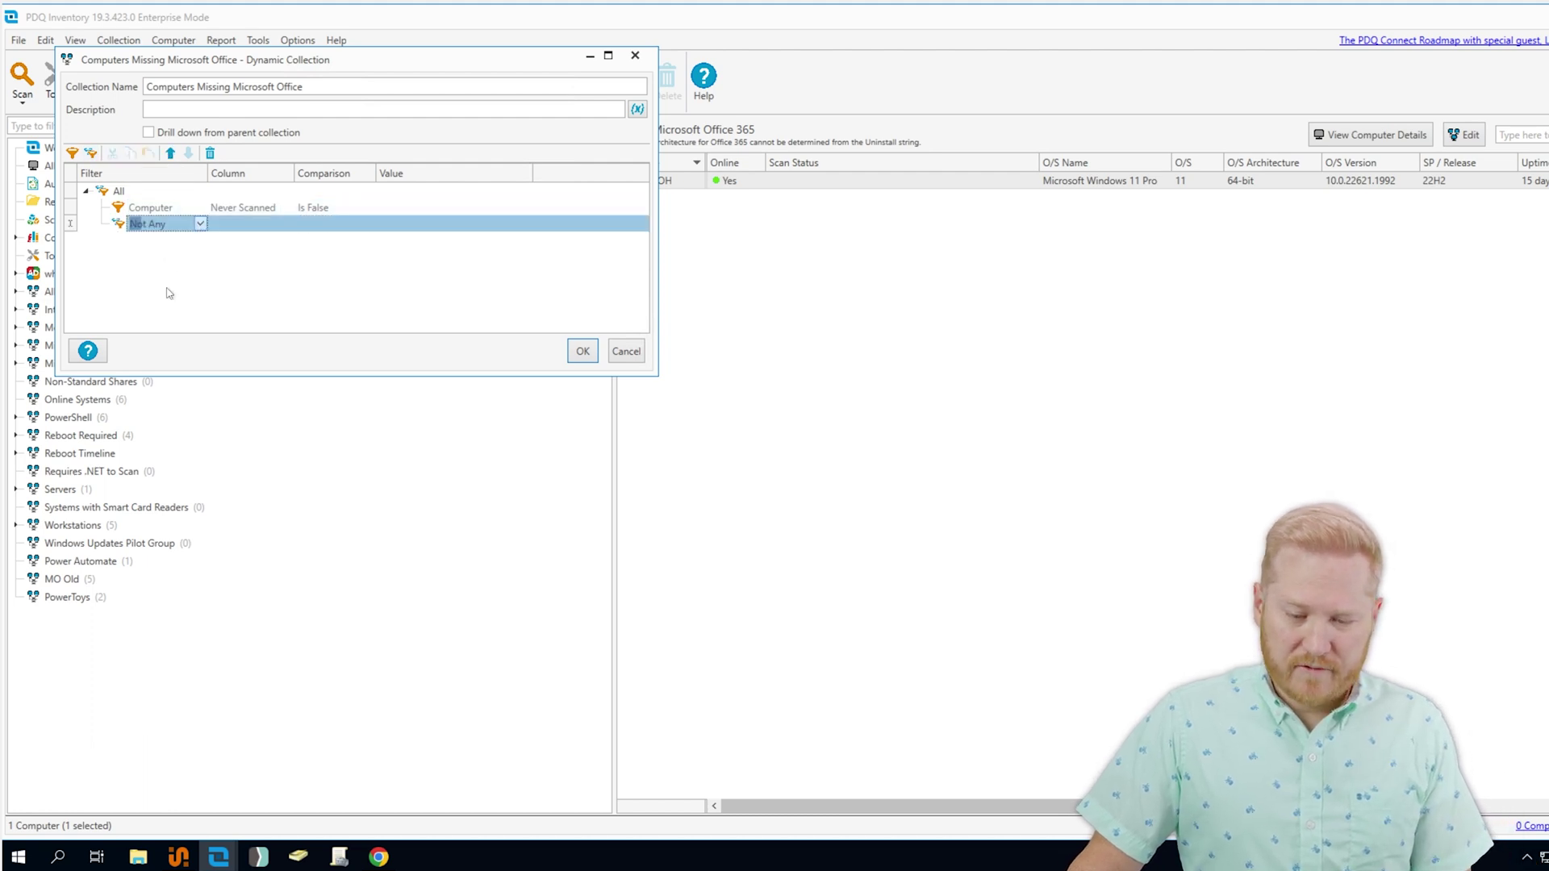
left_click(73, 153)
left_click(73, 153)
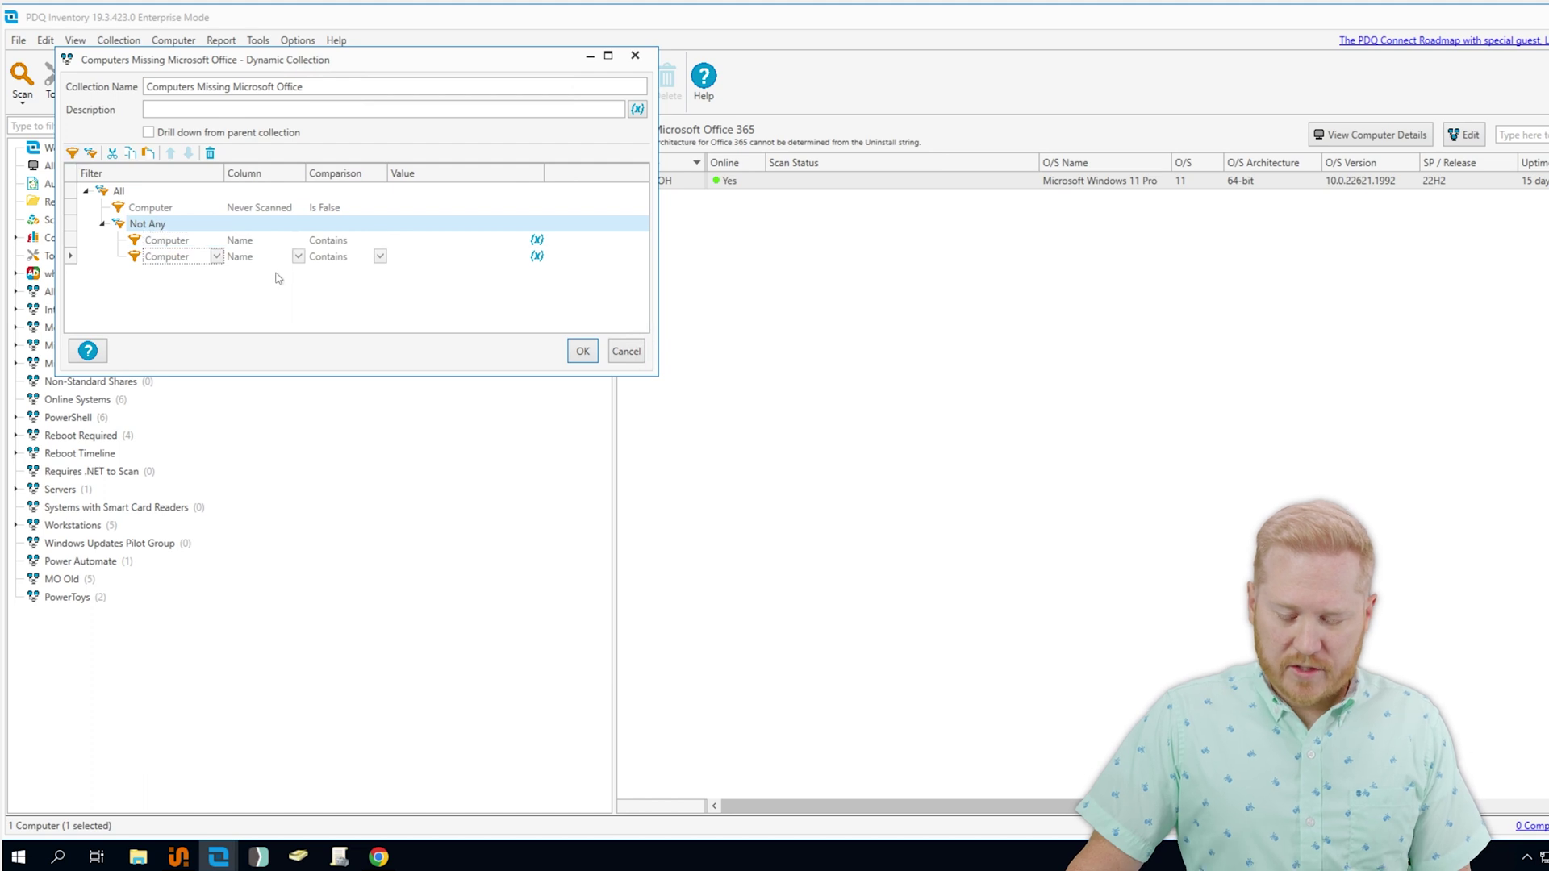
Step: Change both rows in the Not Any group to Application filters
left_click(216, 241)
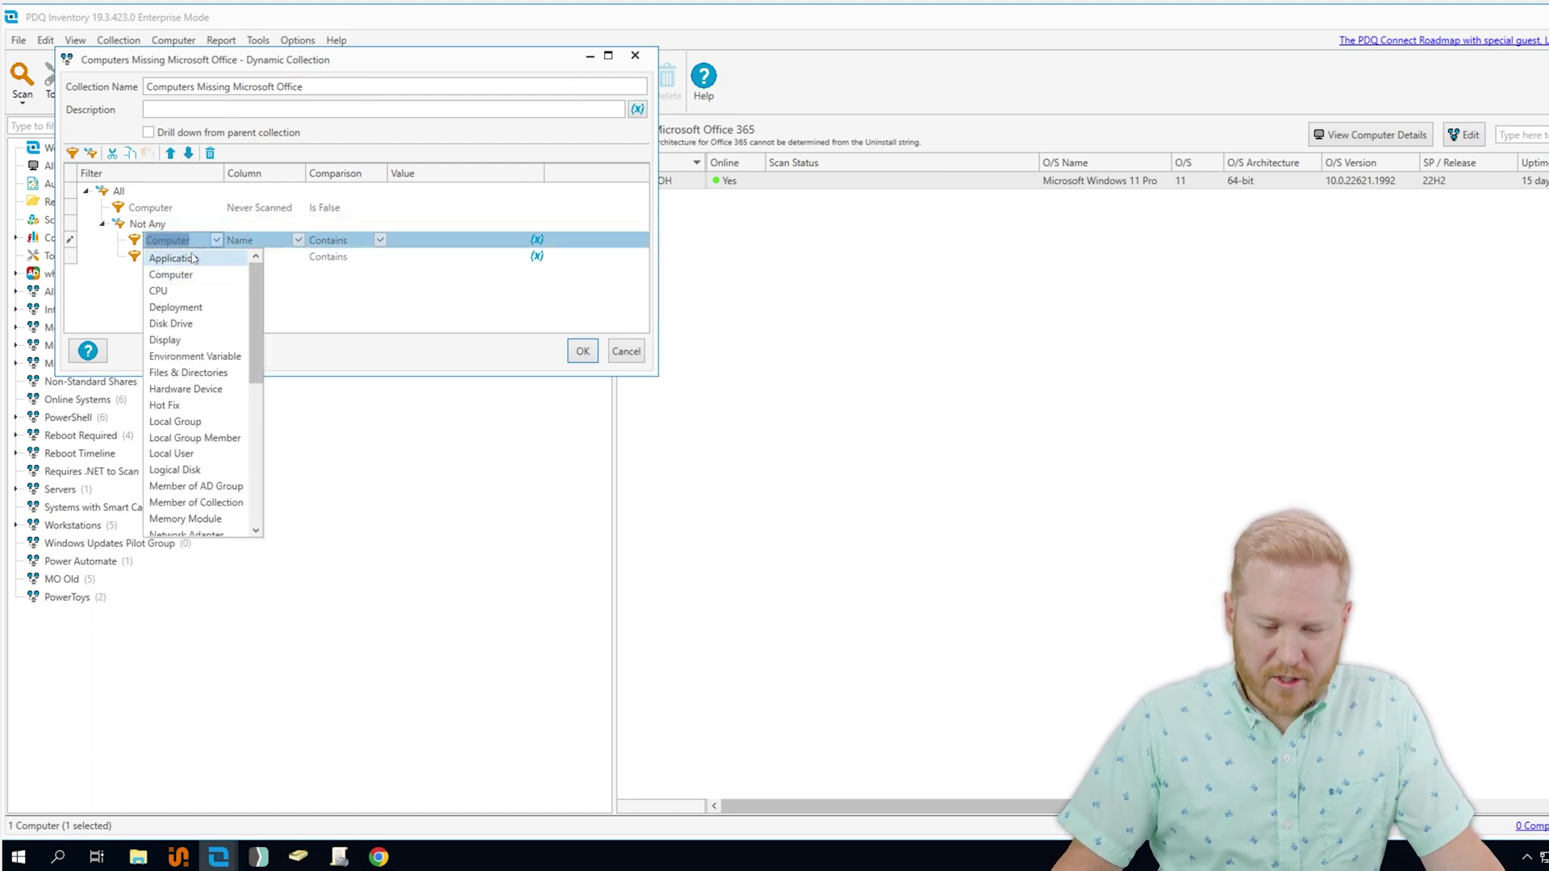
left_click(210, 260)
left_click(216, 257)
left_click(170, 270)
Step: Set the comparison of both Application Name rows to Matches Expression
left_click(380, 240)
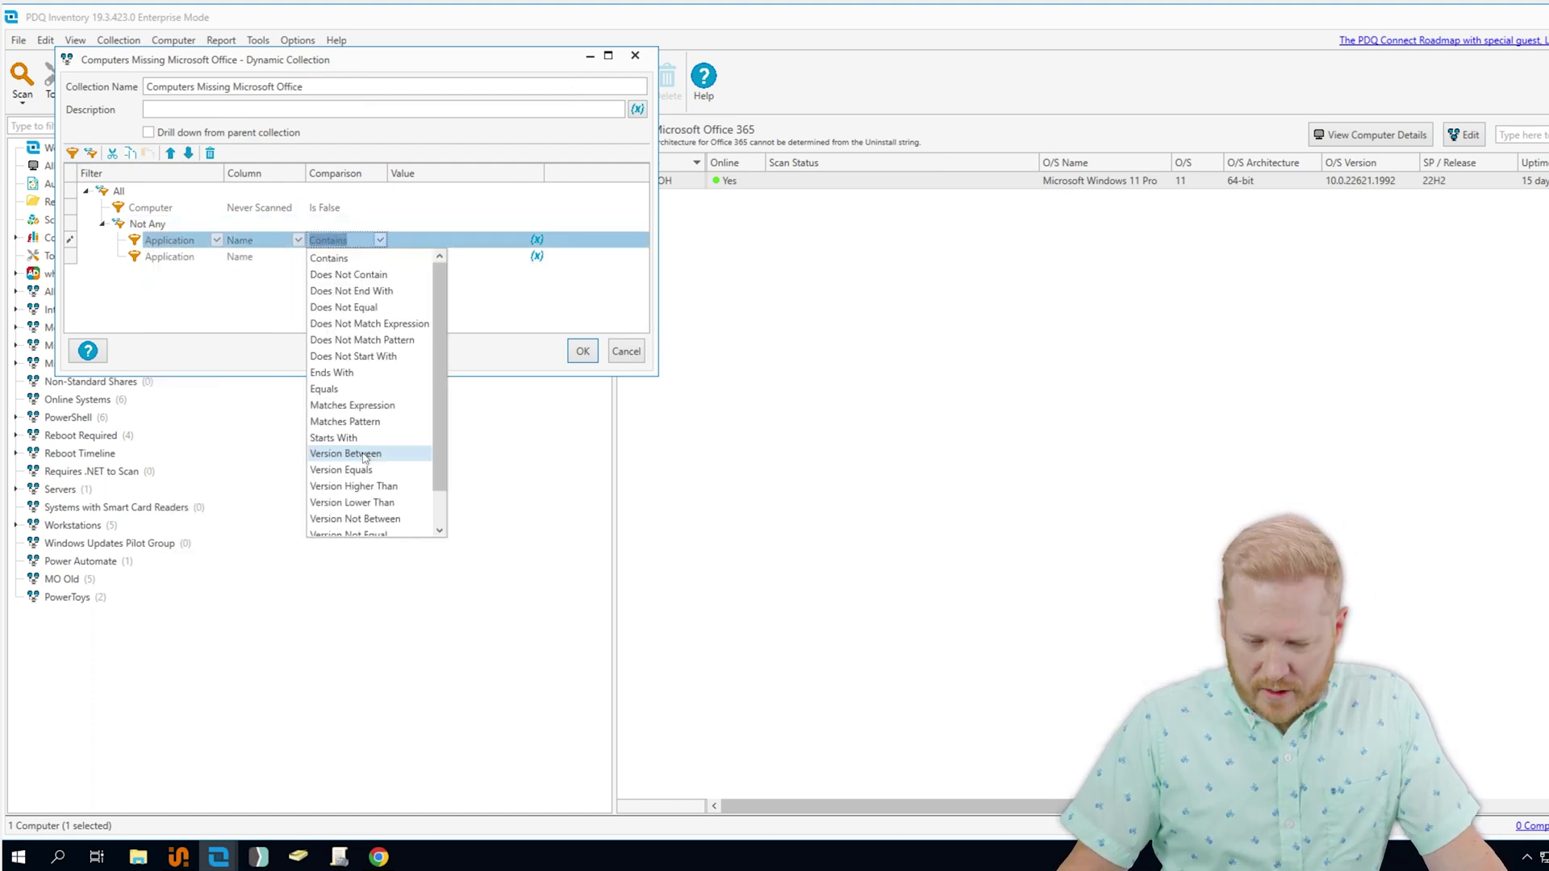
scroll(379, 371, "down", 3)
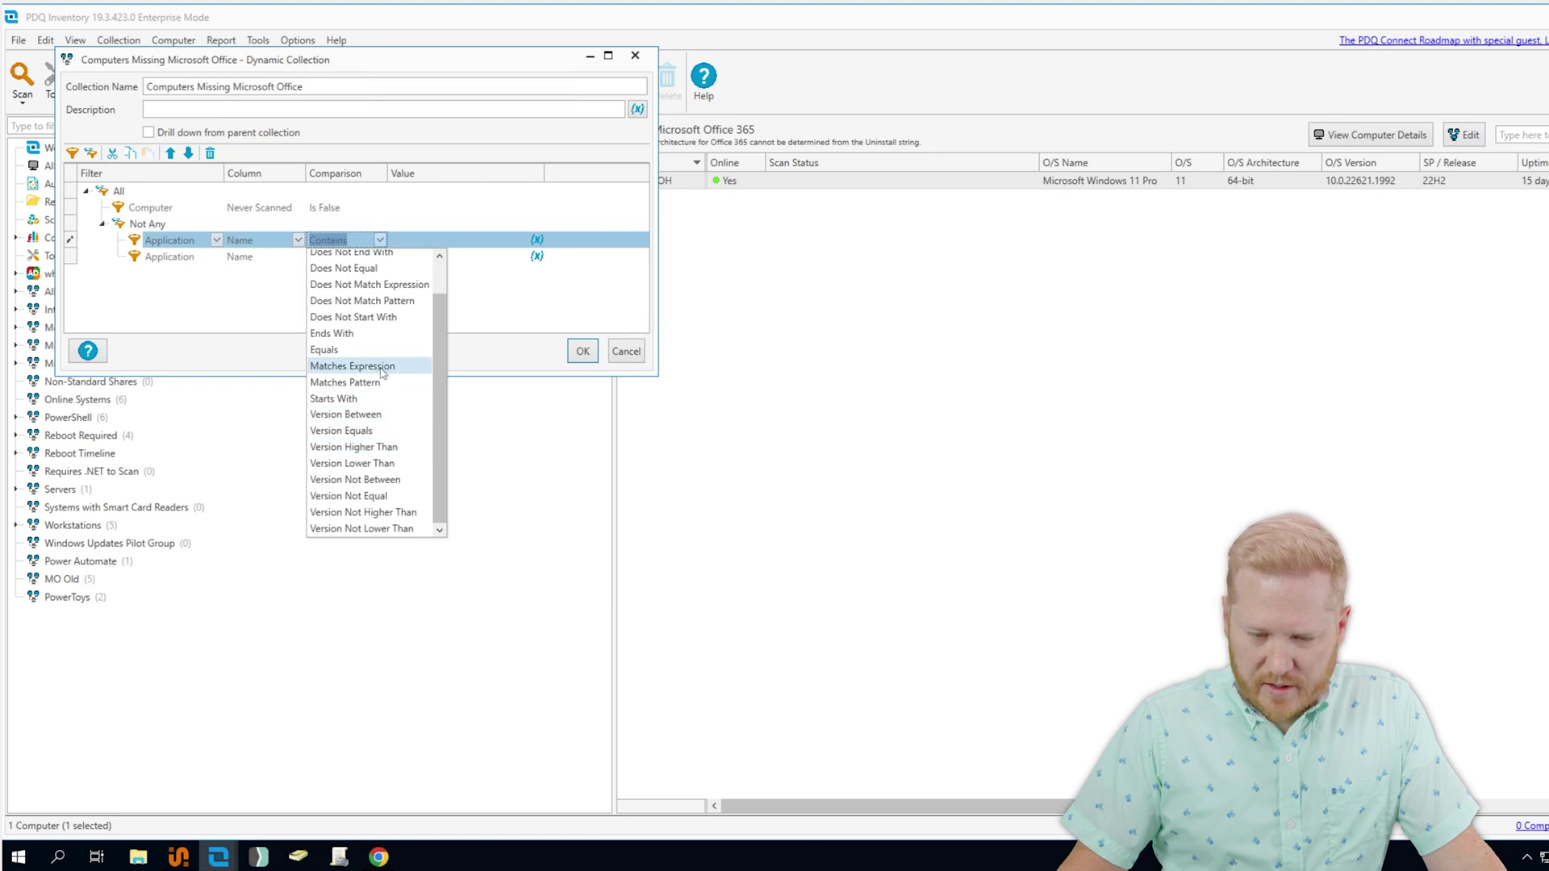
left_click(382, 367)
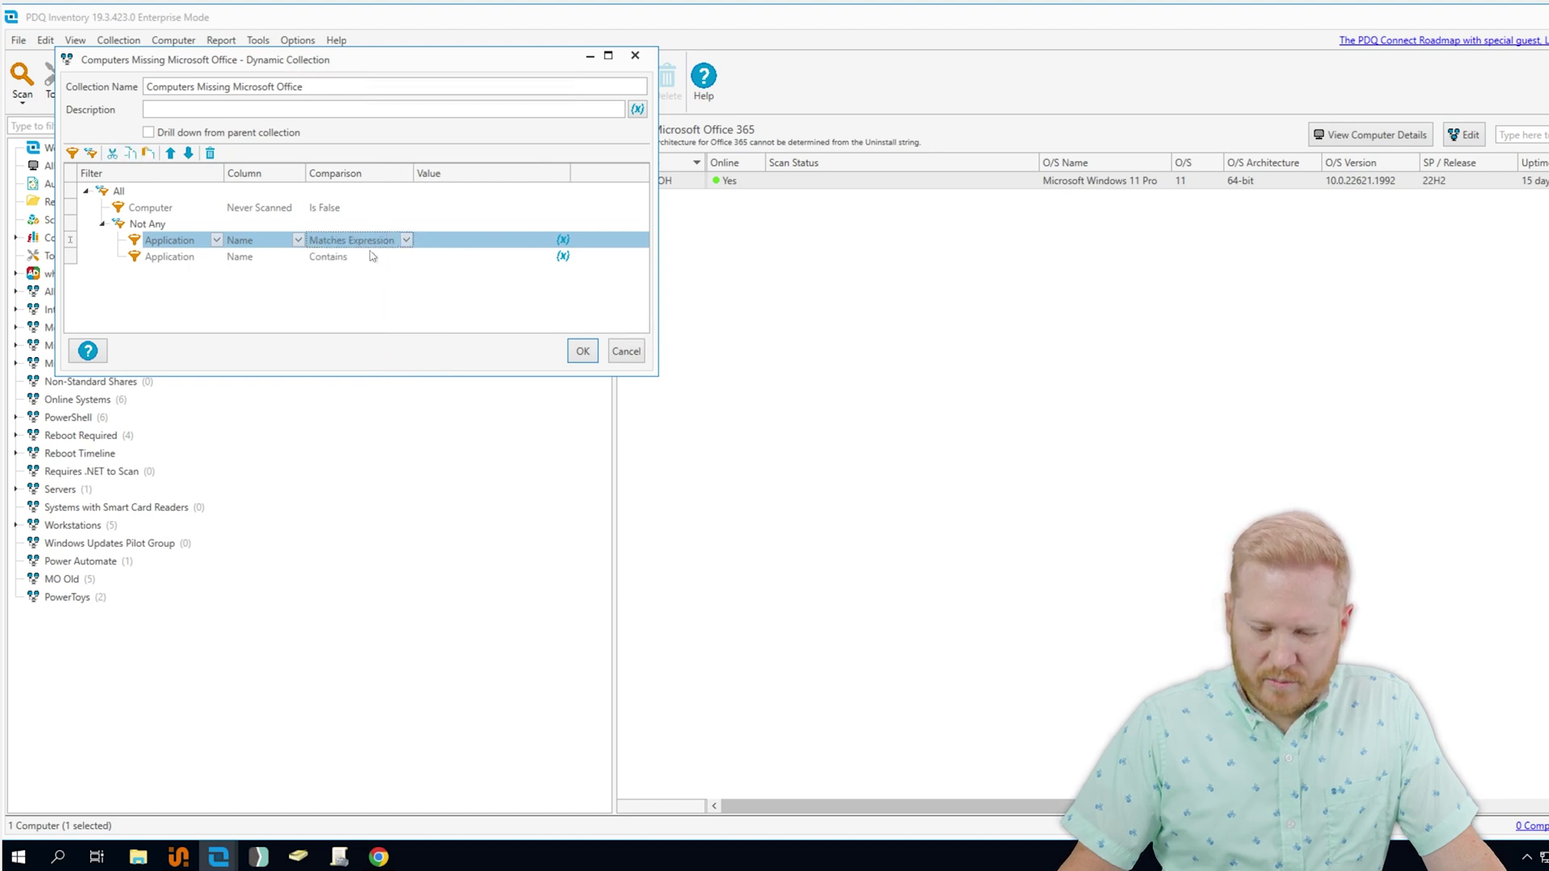
left_click(405, 256)
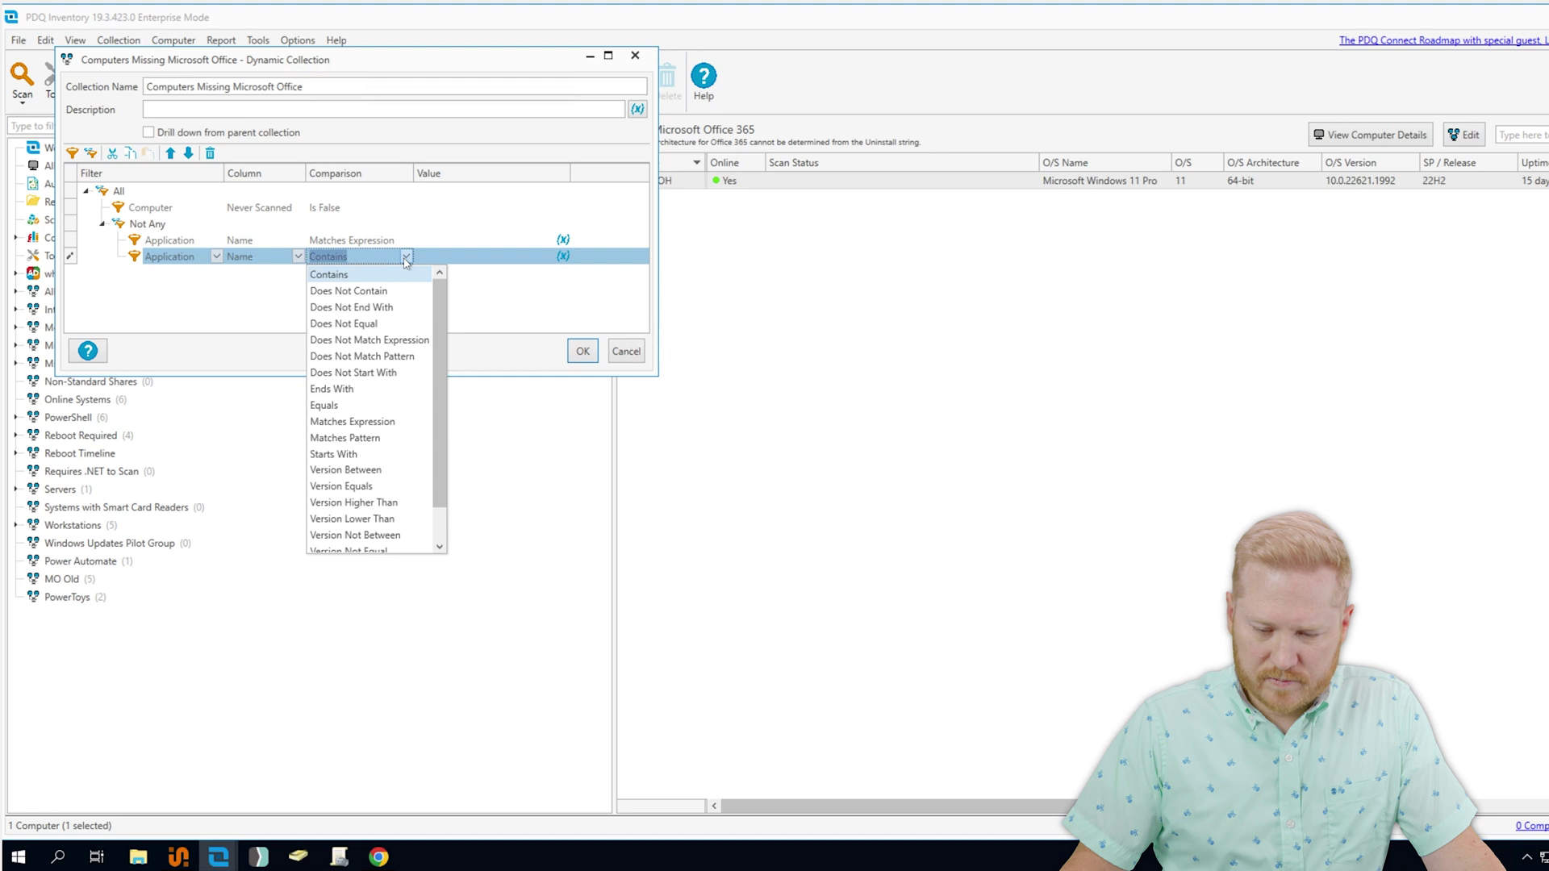
left_click(353, 421)
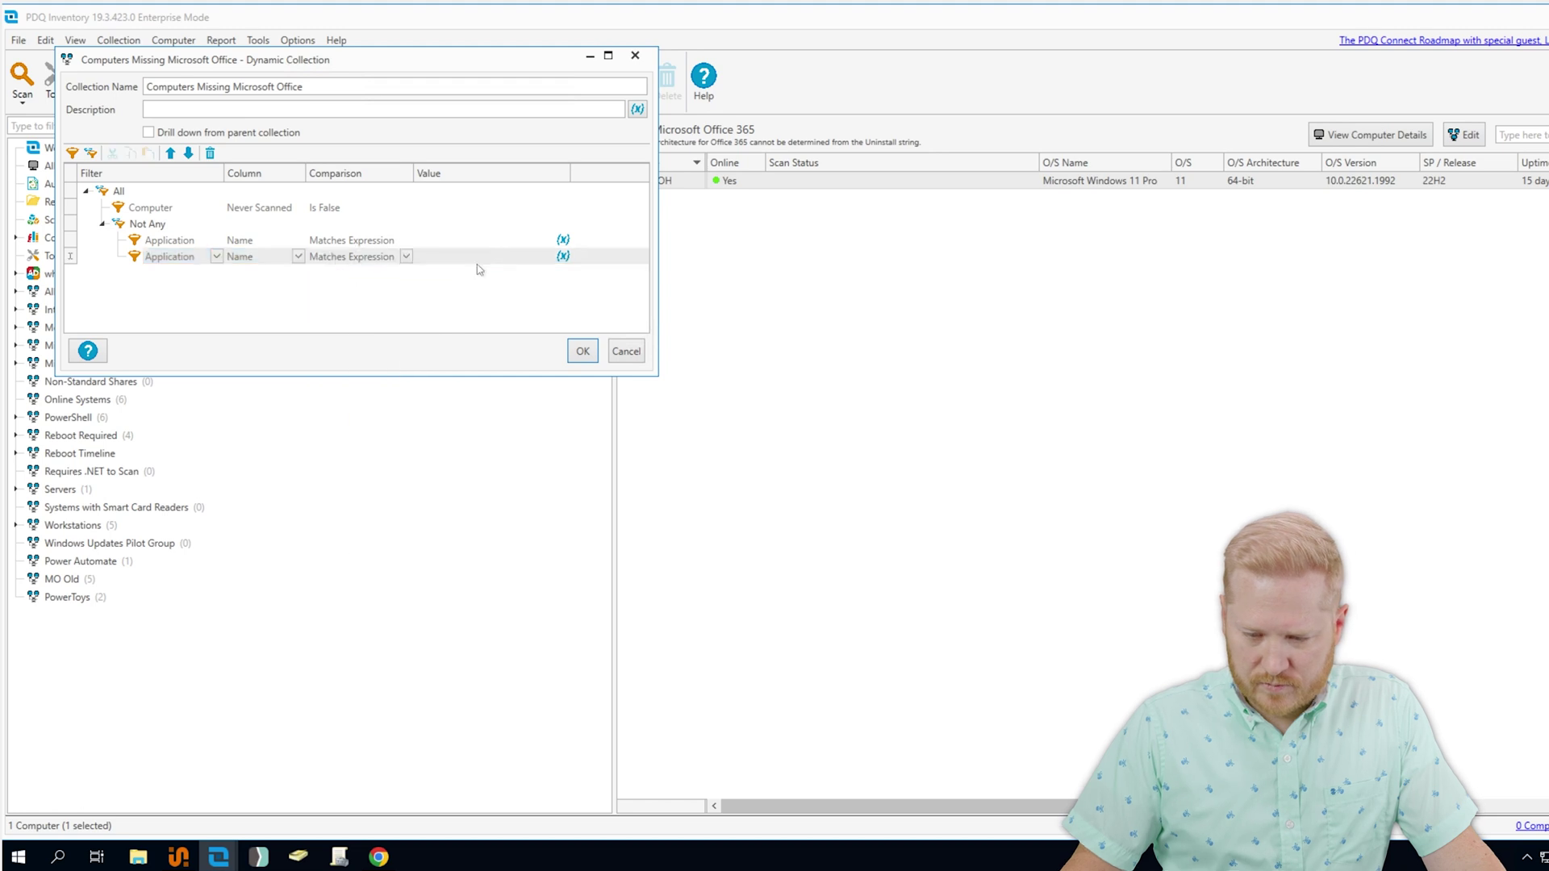
Step: Set the first Application filter's value to the system variable $(AppNameMSOffice)
left_click(562, 240)
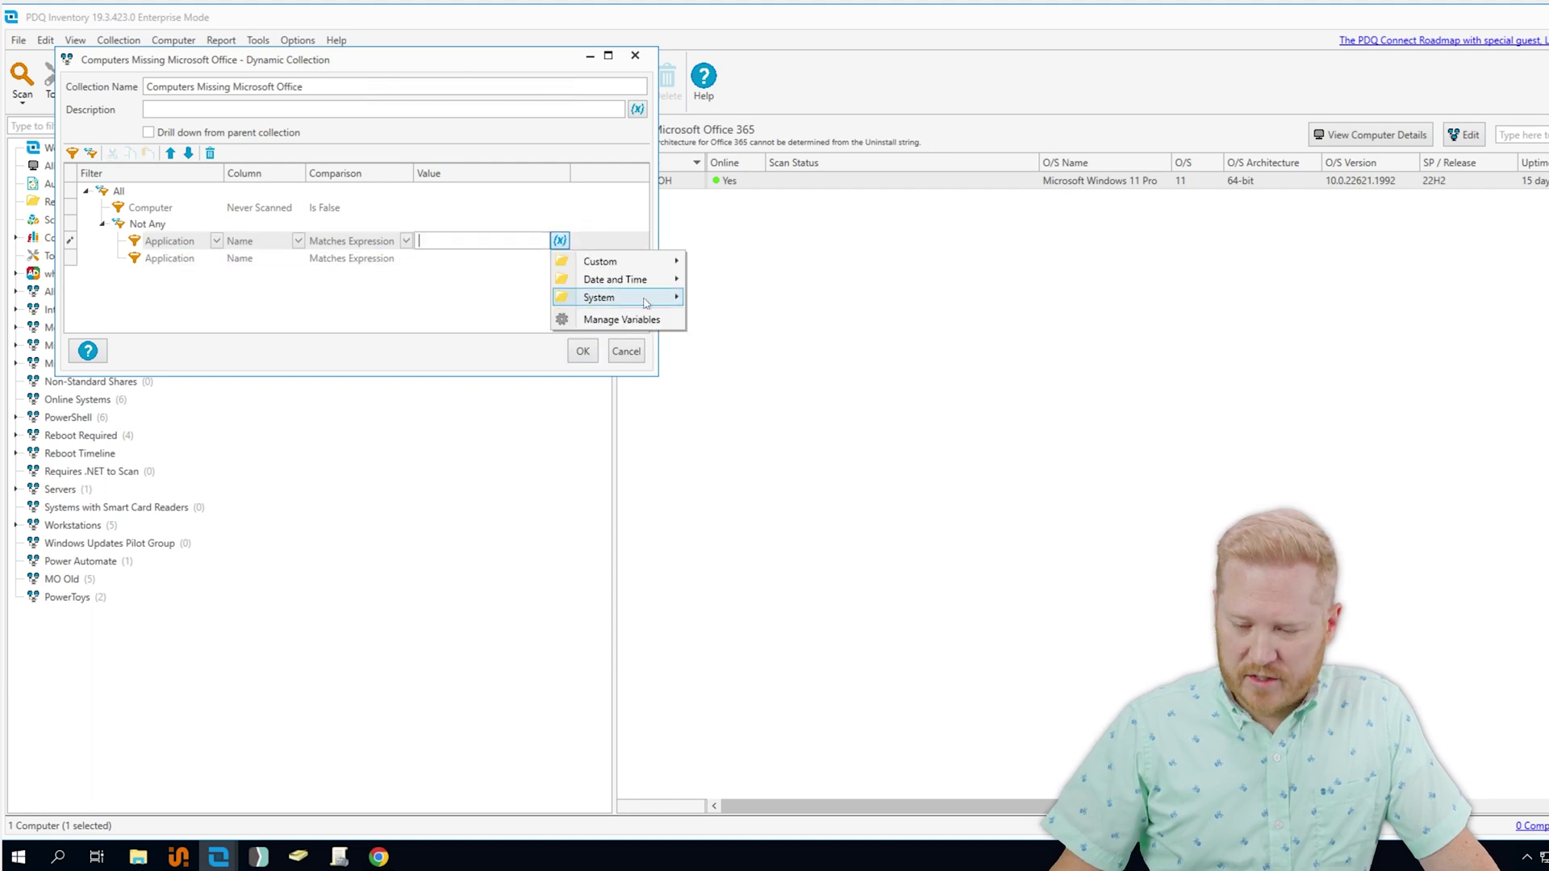
mouse_move(648, 301)
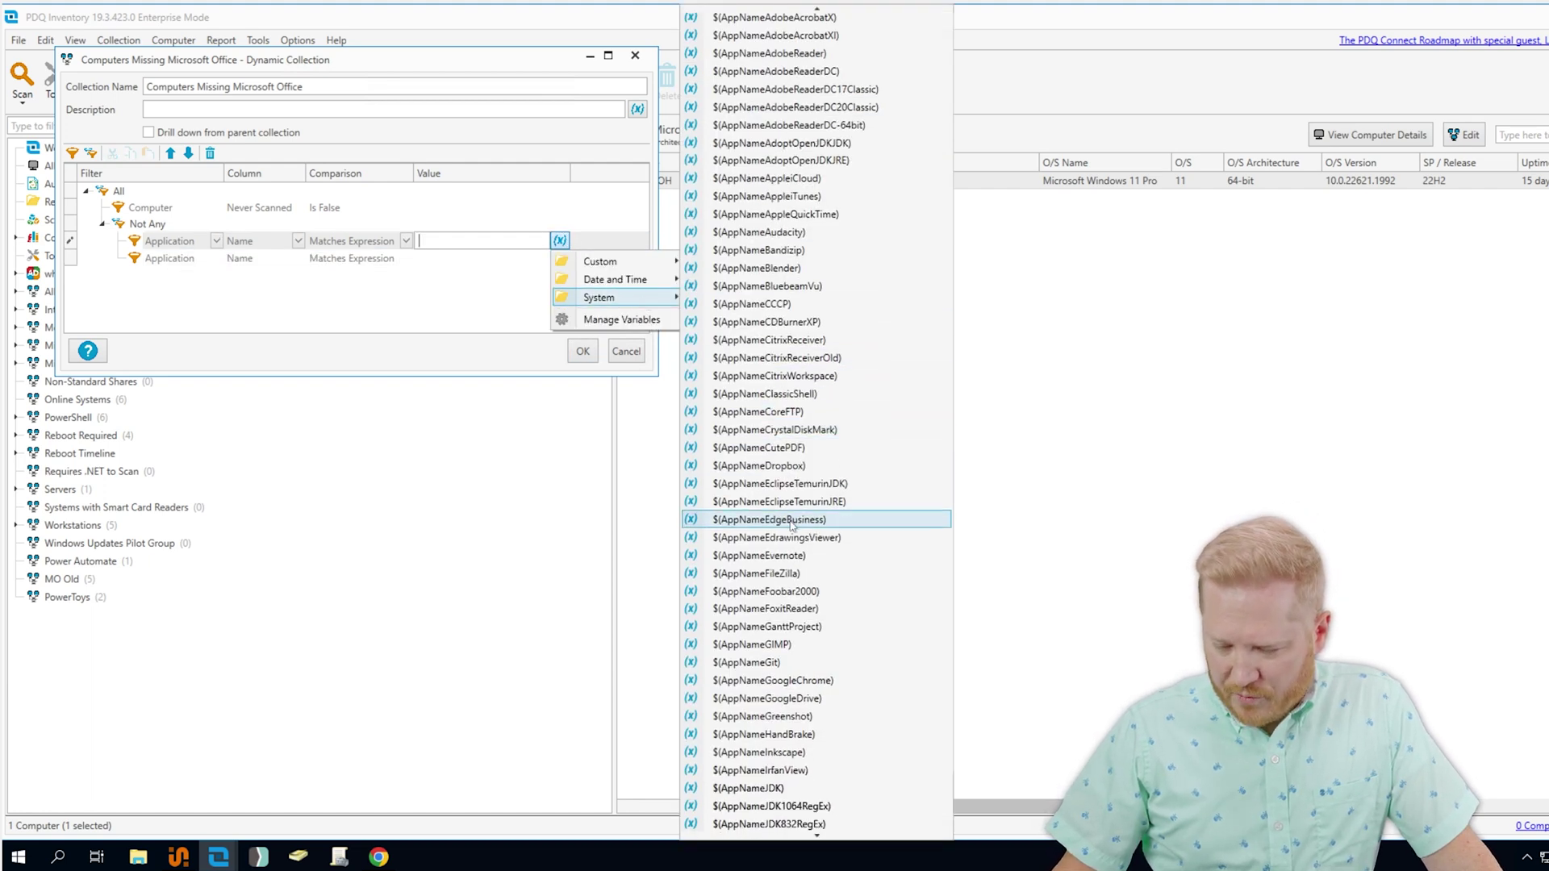
scroll(804, 551, "down", 3)
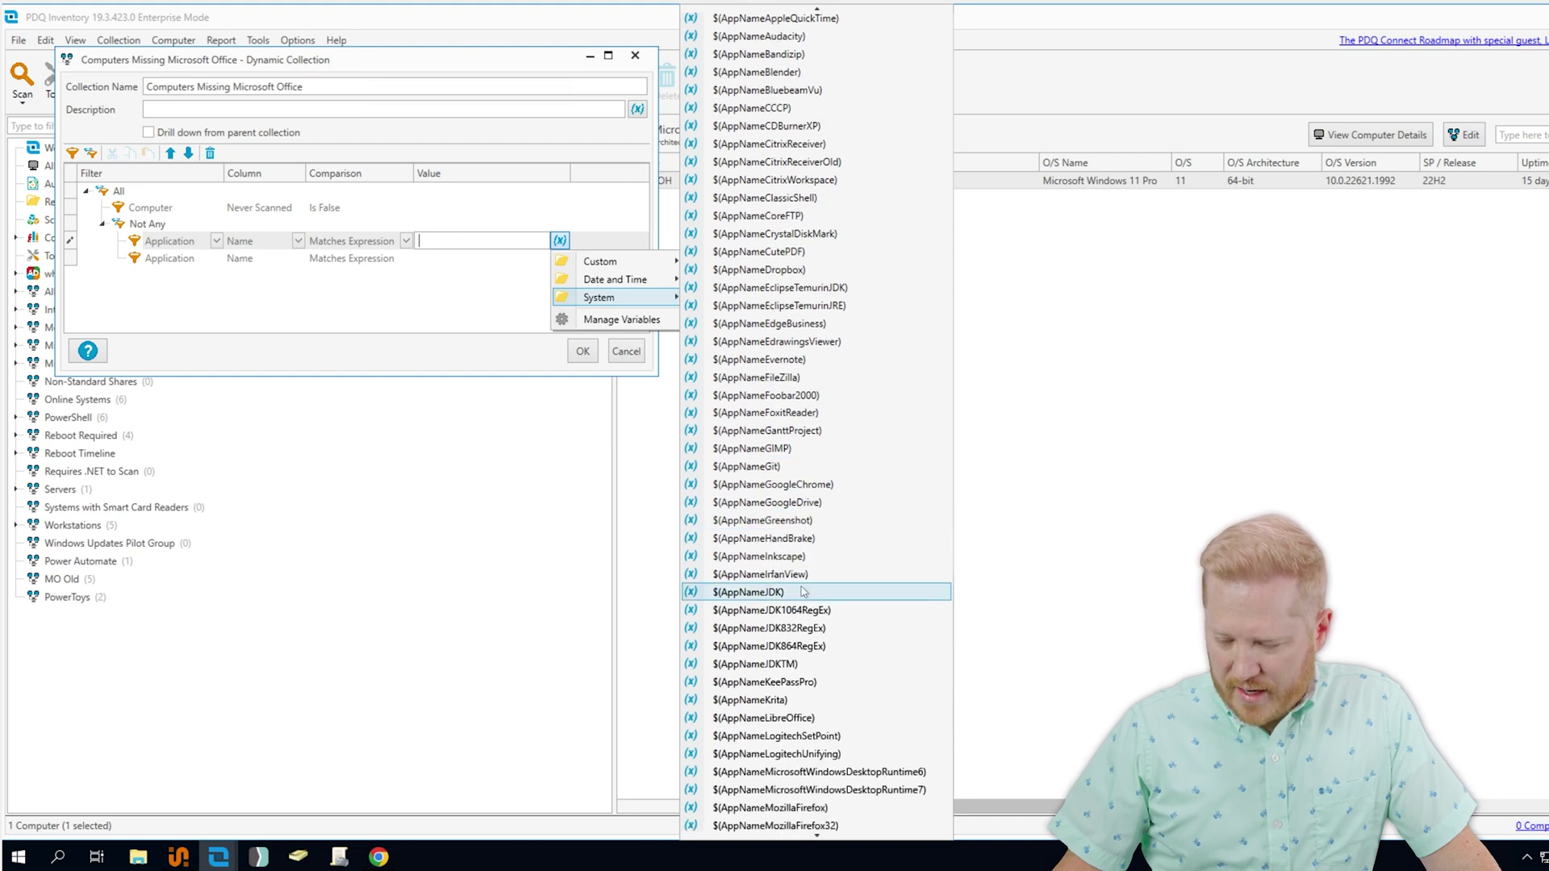
scroll(798, 575, "down", 3)
scroll(799, 577, "down", 2)
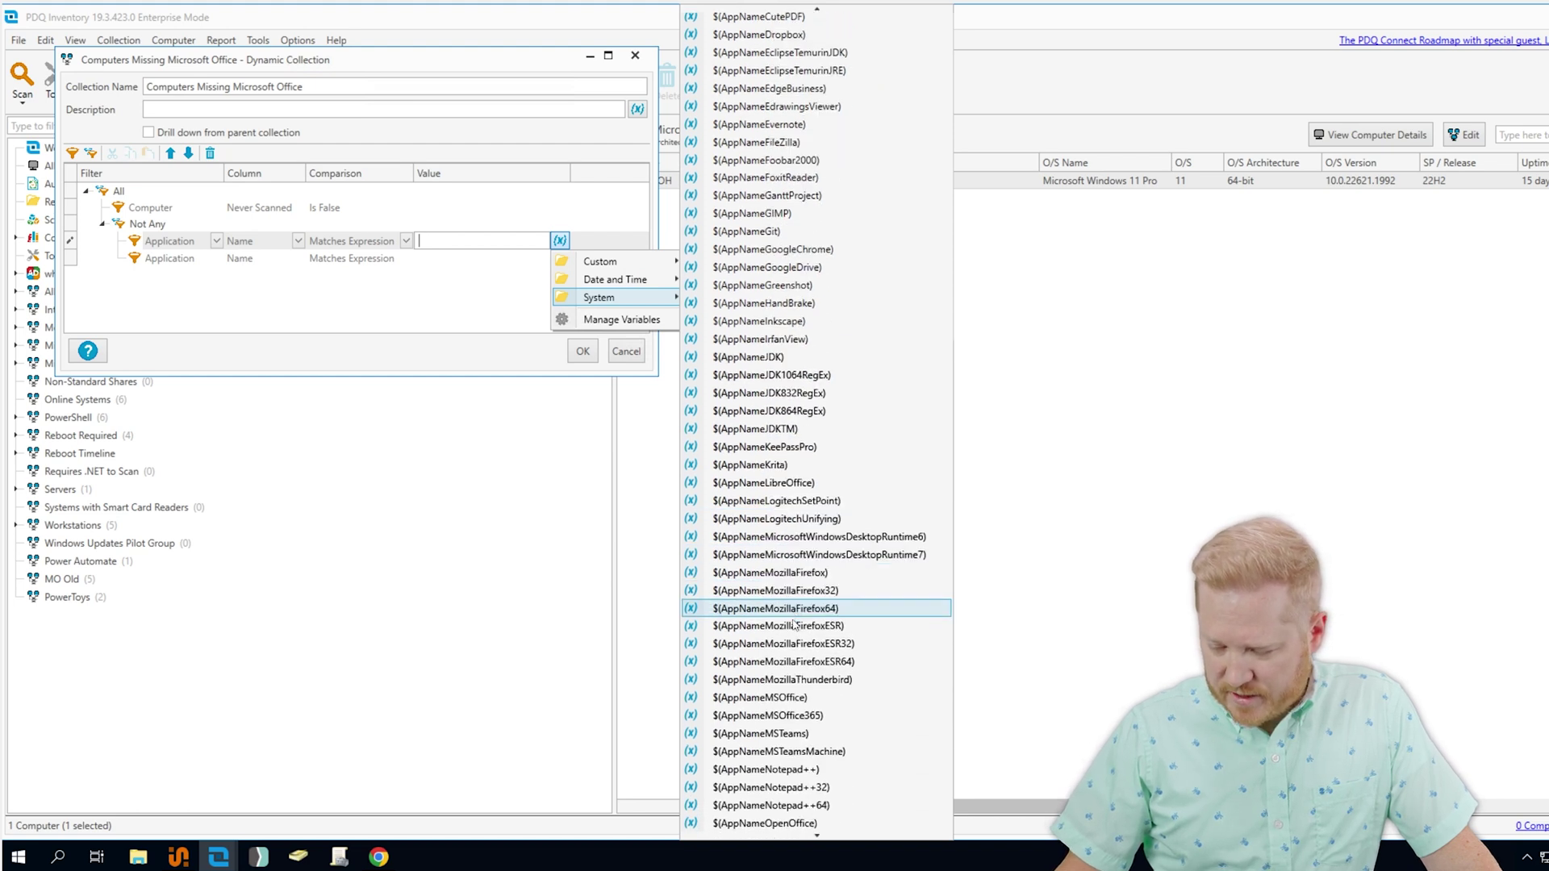
scroll(792, 622, "down", 2)
left_click(804, 619)
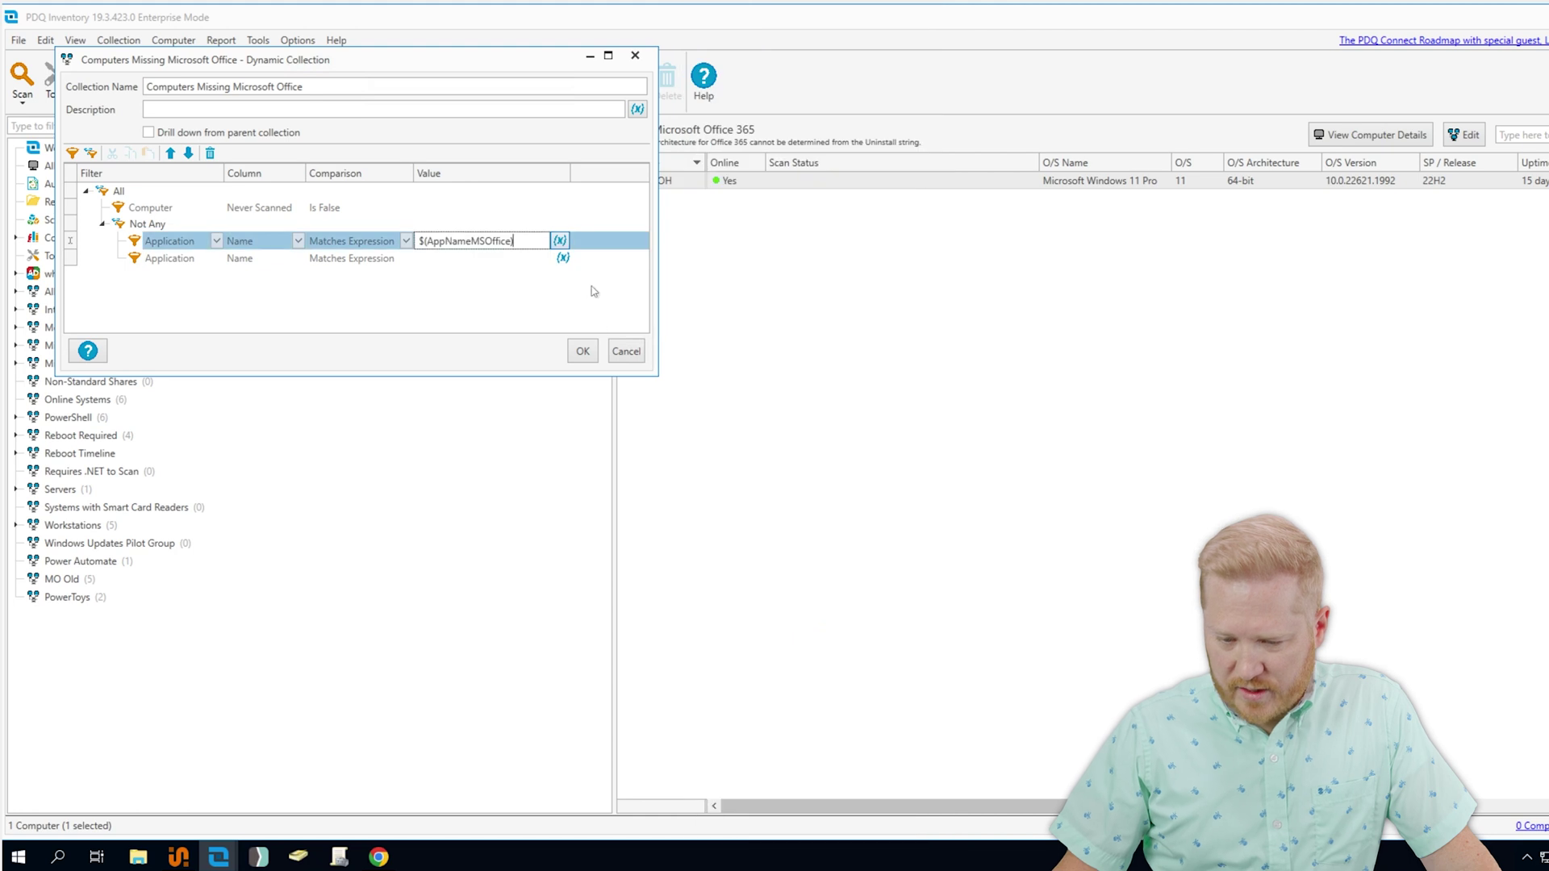
Step: Set the second Application filter's value to $(AppNameMSOffice365)
left_click(560, 257)
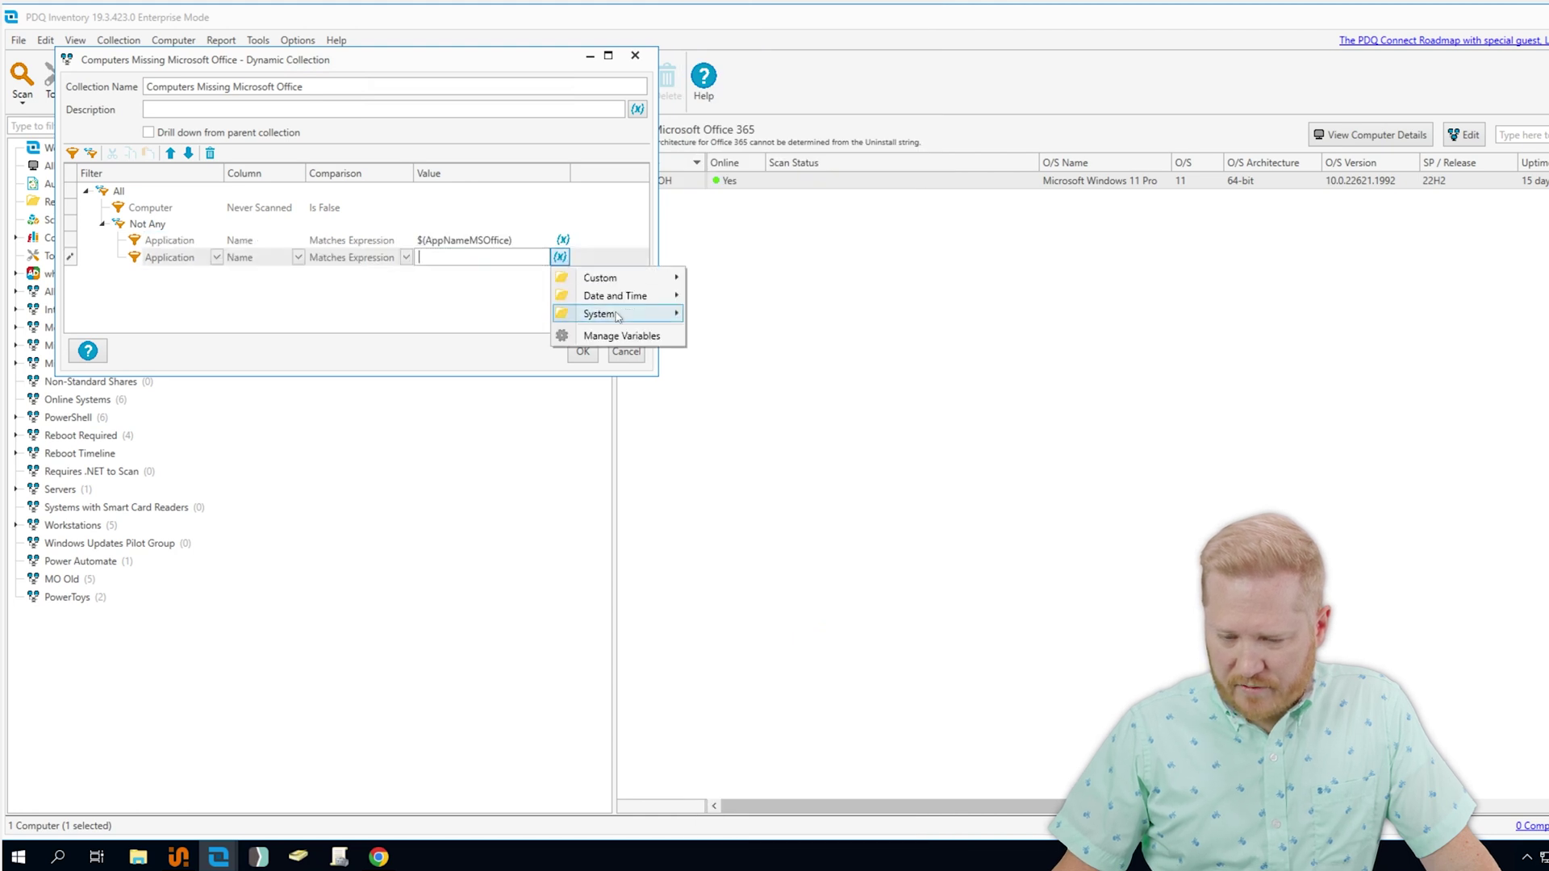
scroll(828, 521, "down", 5)
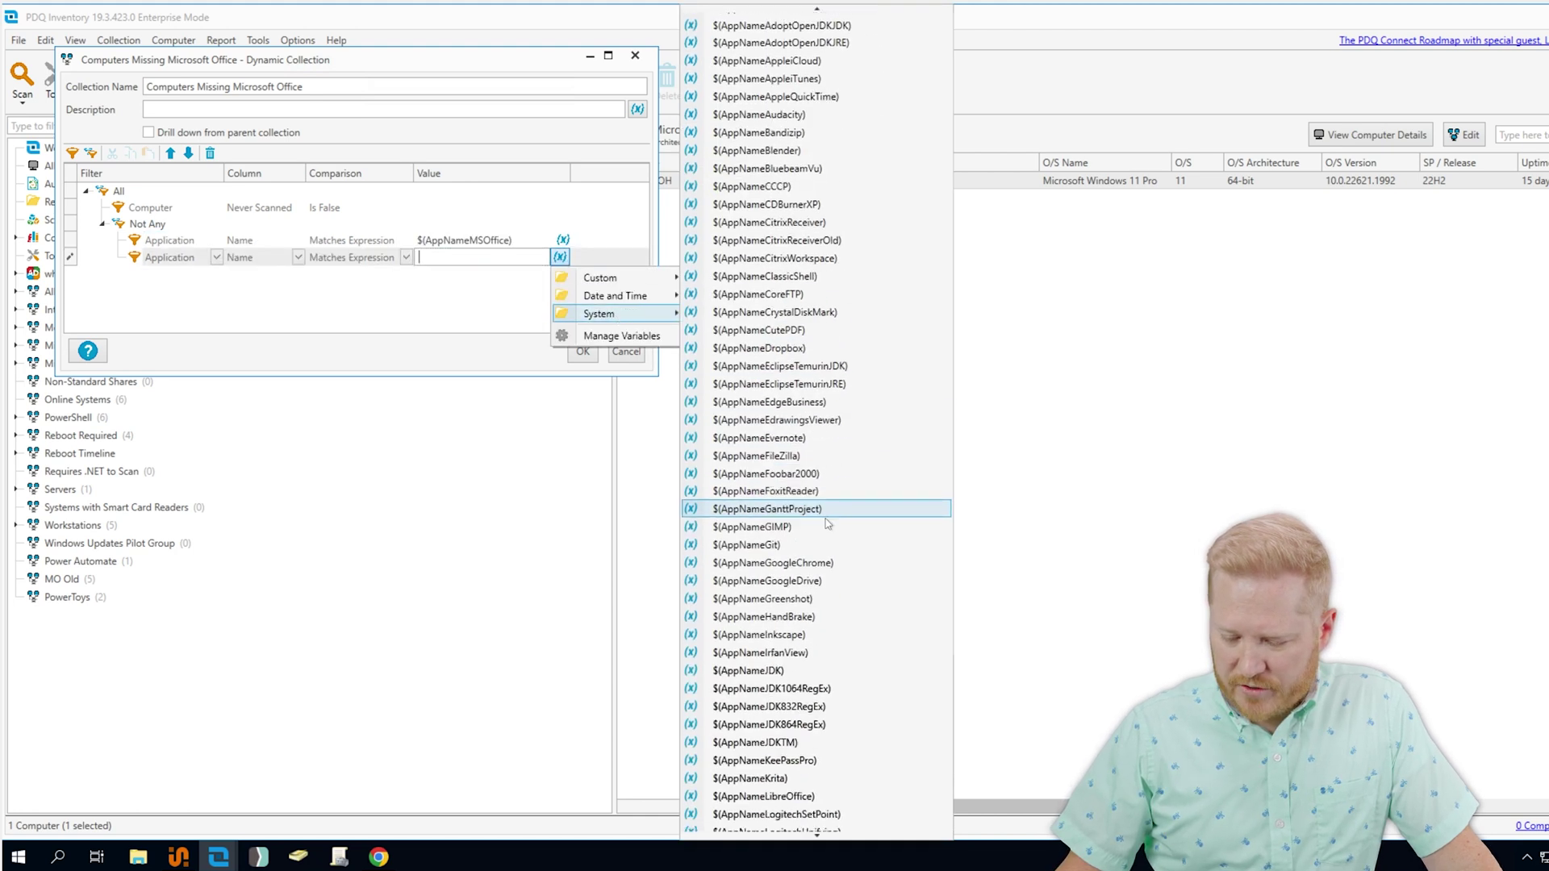
scroll(827, 523, "down", 5)
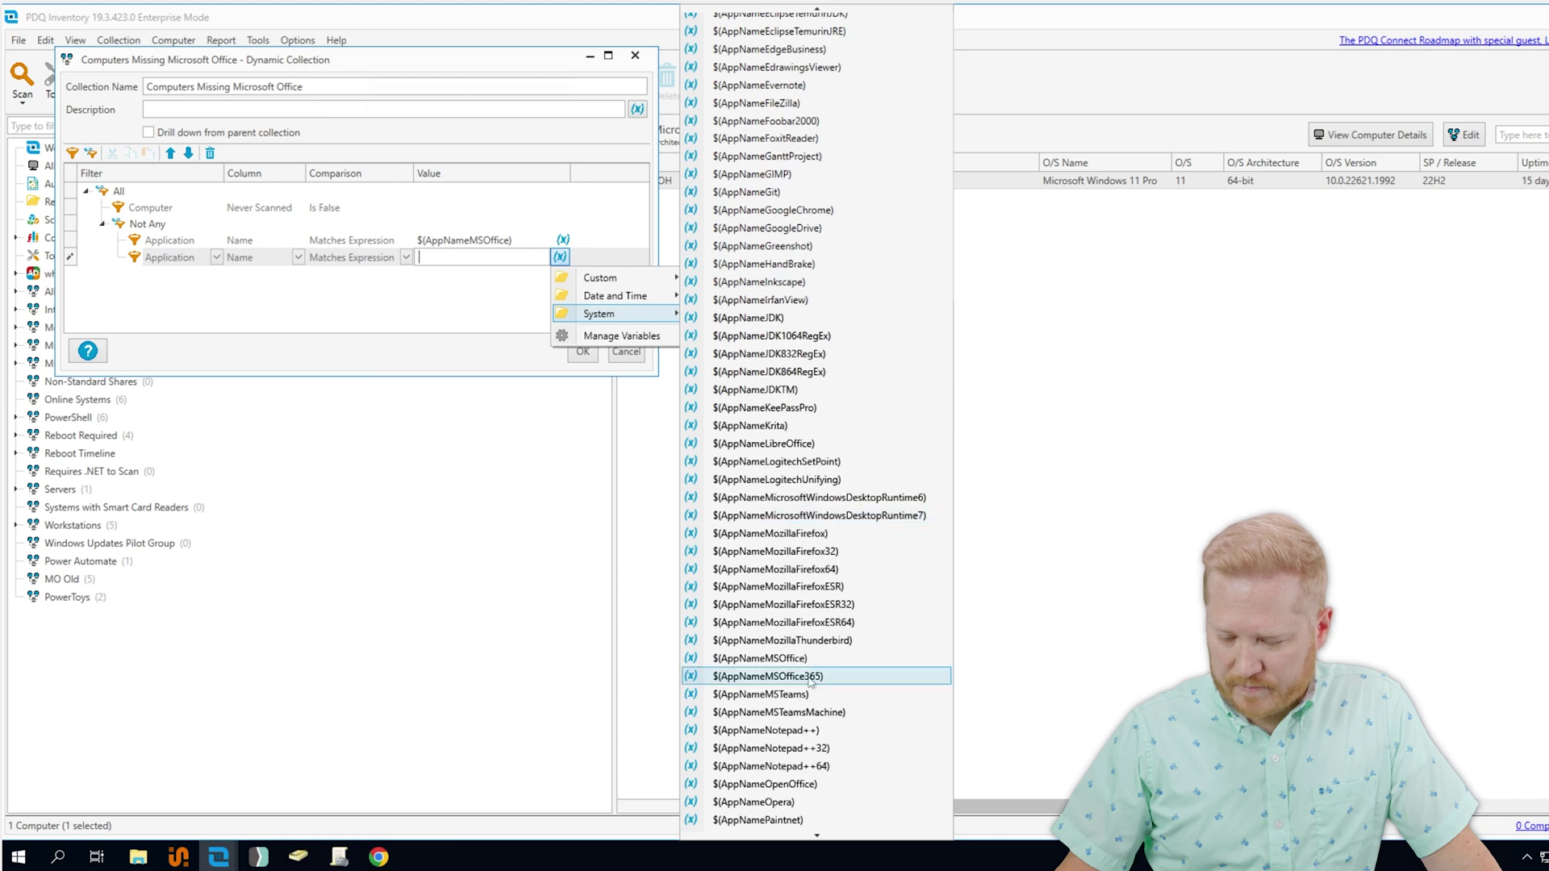
left_click(815, 678)
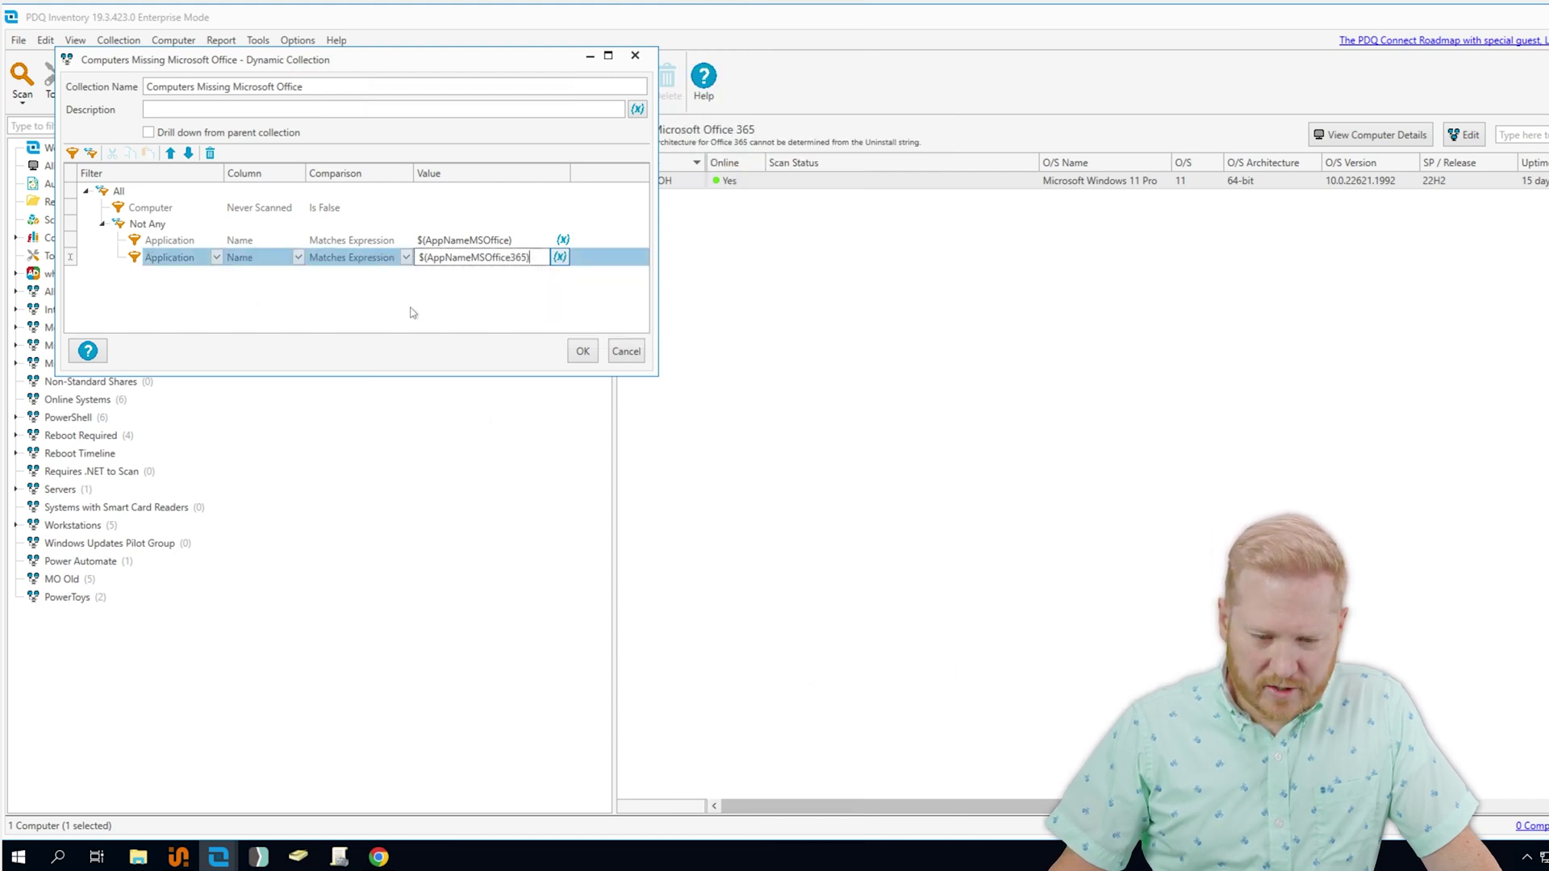
Step: Save the dynamic collection, which then lists five online computers lacking Microsoft Office
left_click(584, 356)
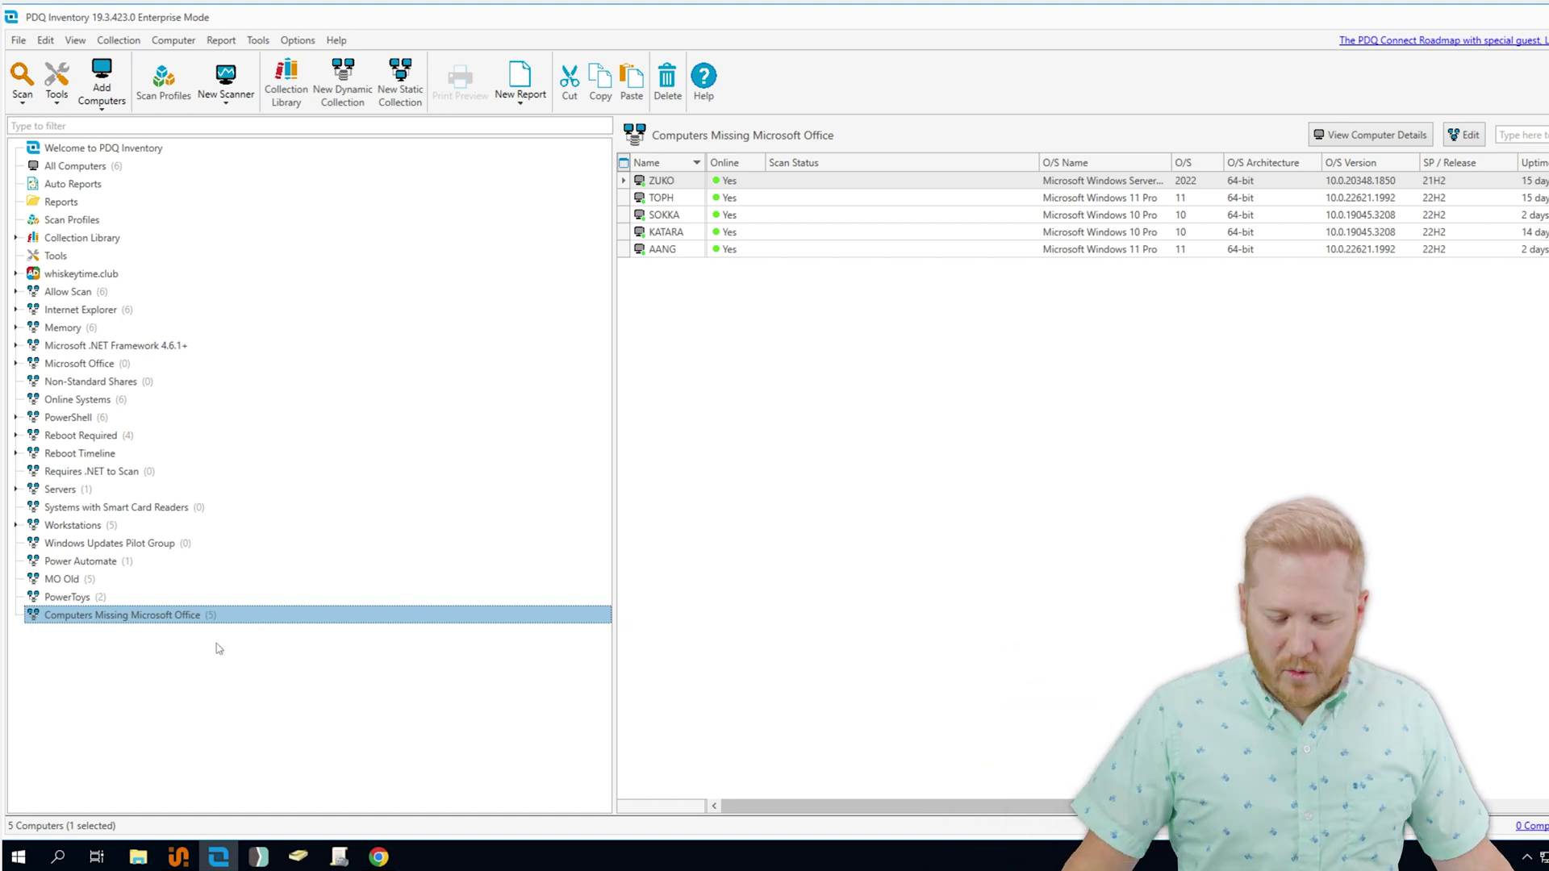
Step: Create and save a report from the Computers Missing Microsoft Office collection via New > Report From Collection
right_click(159, 615)
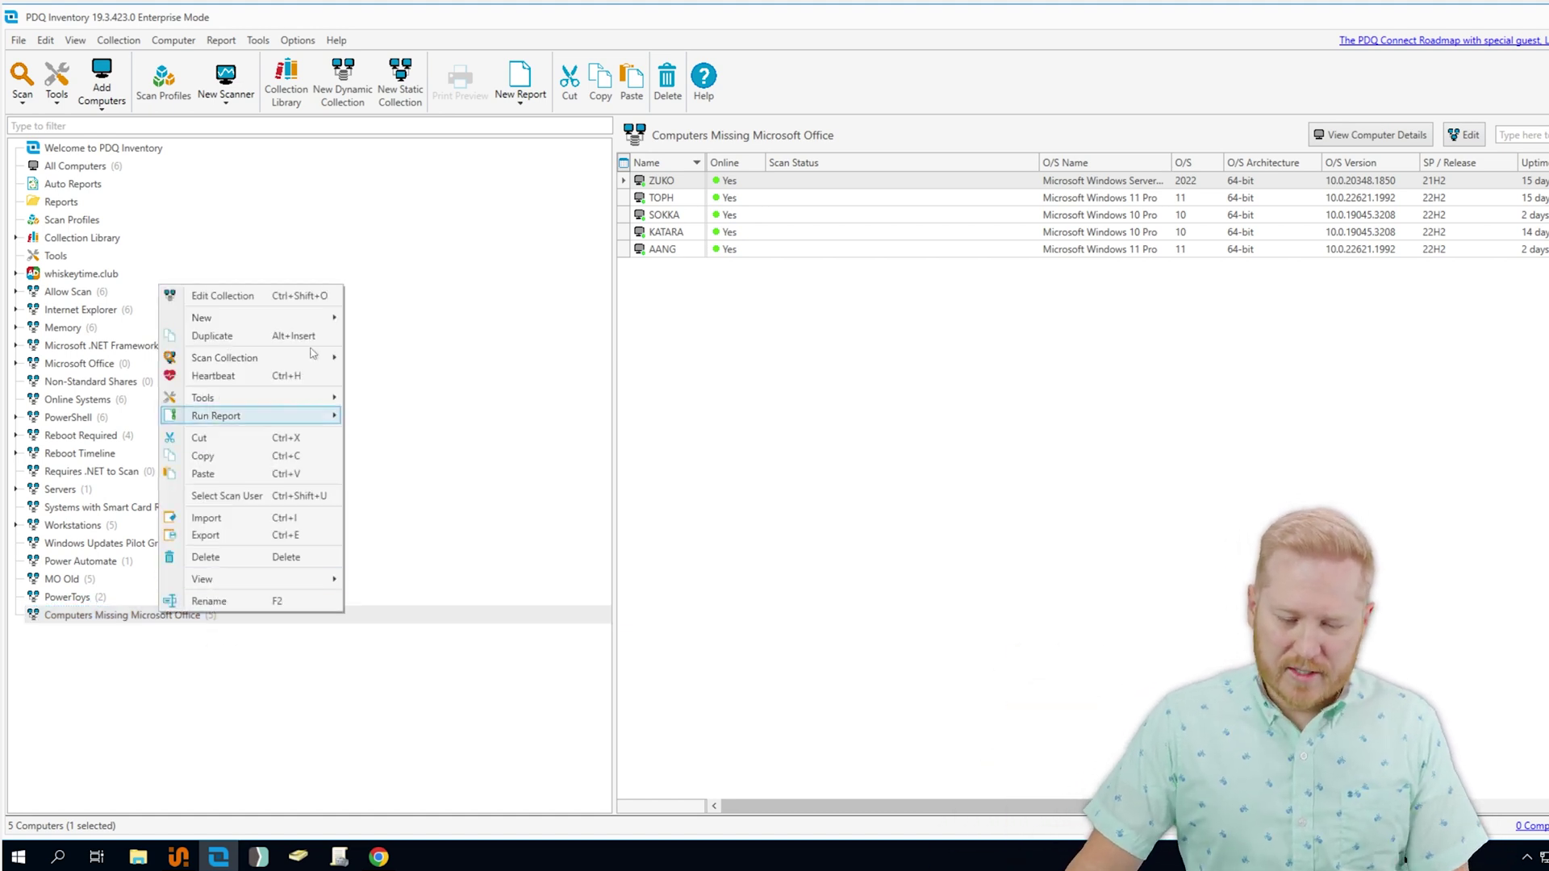
mouse_move(320, 323)
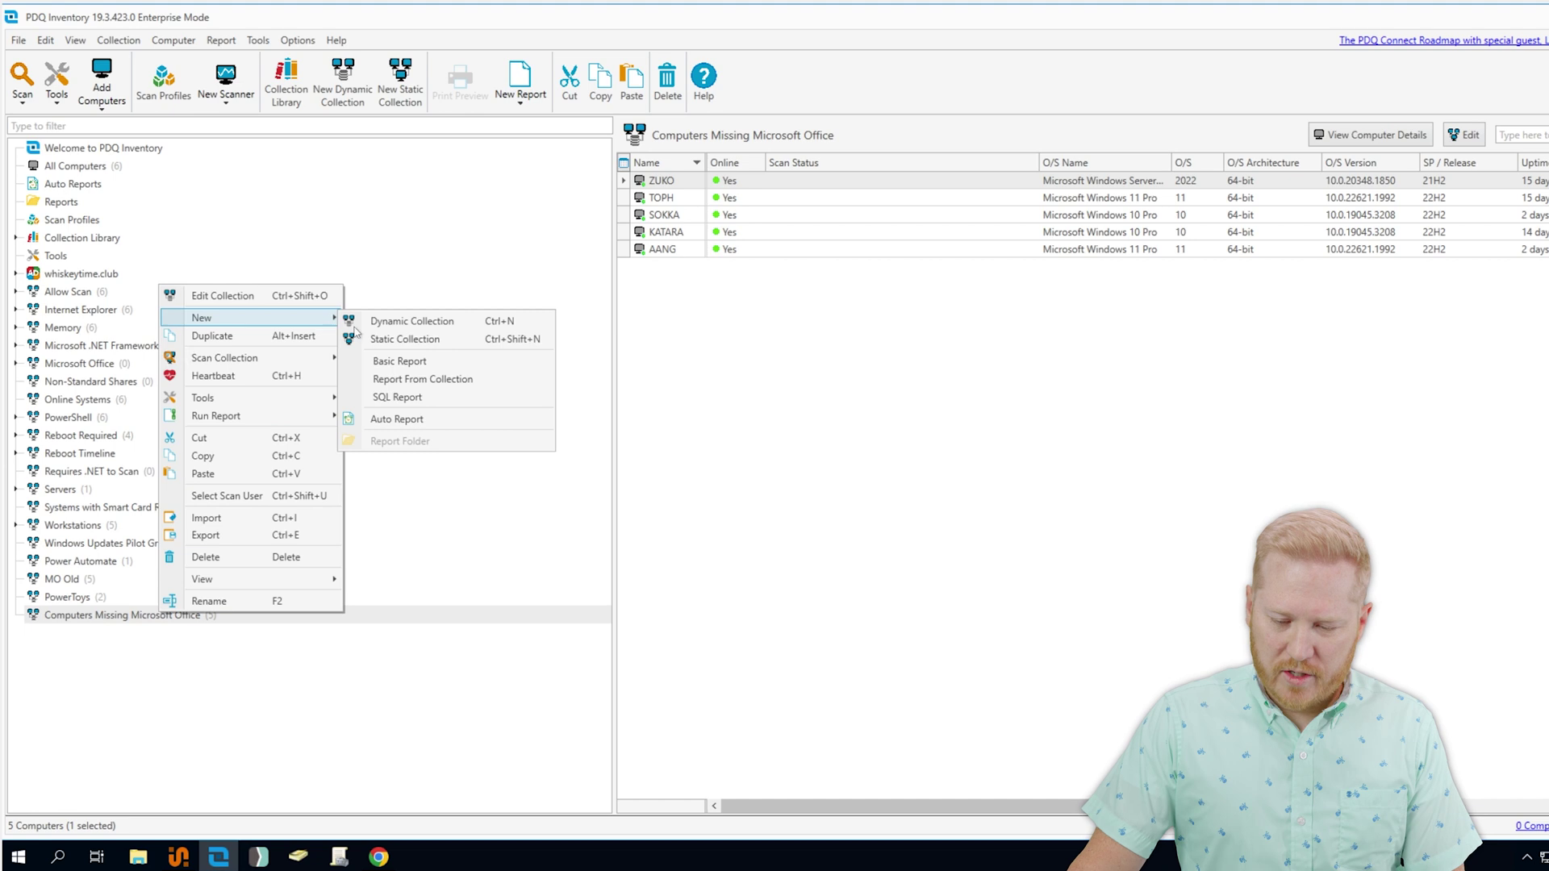
left_click(425, 379)
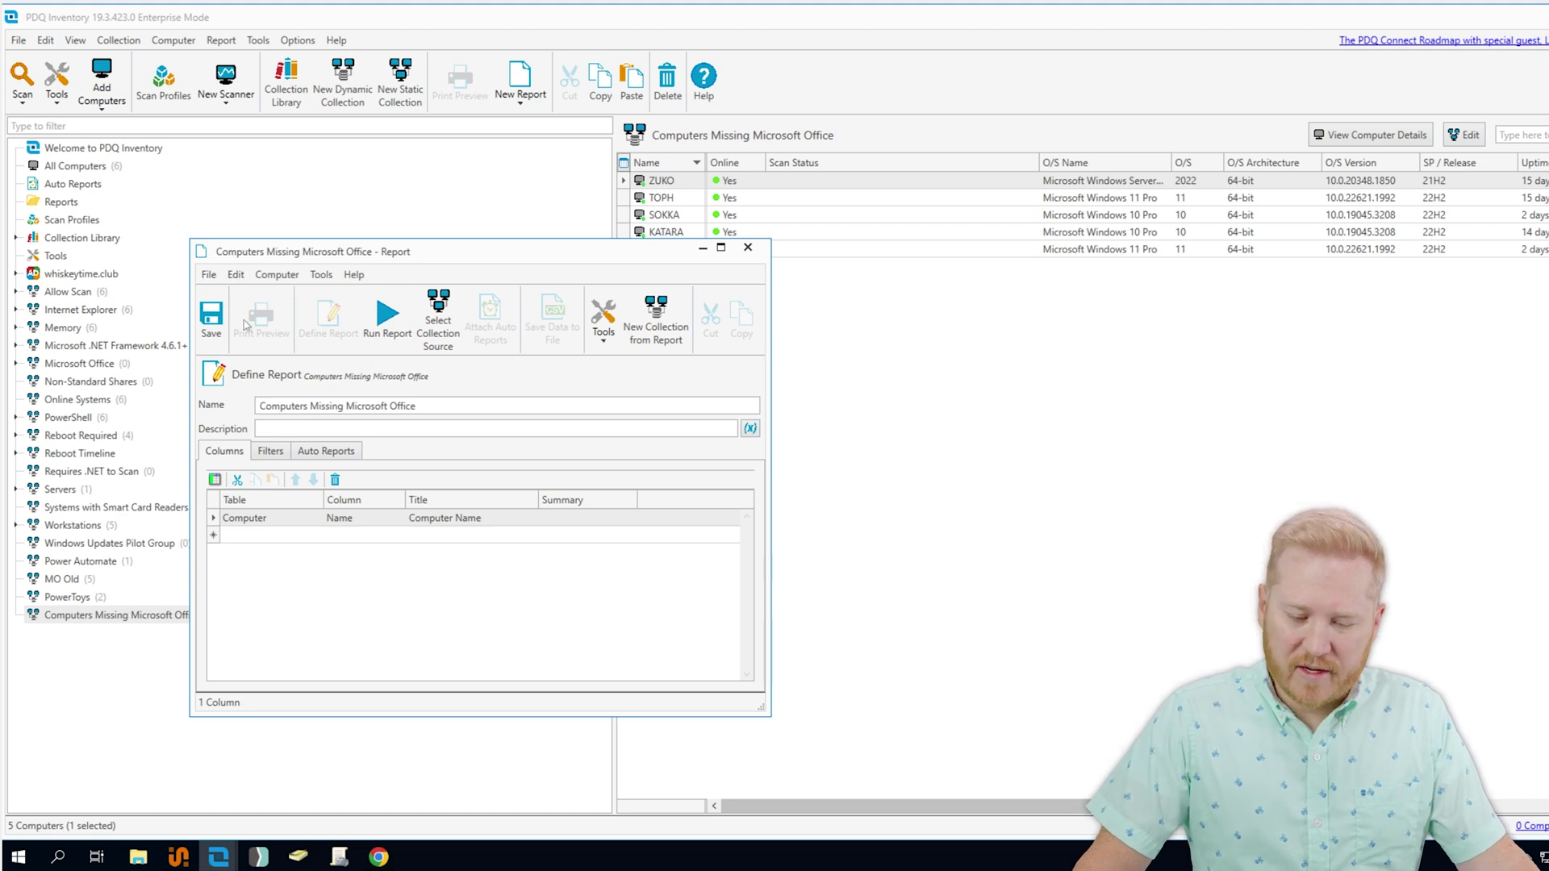
left_click(212, 319)
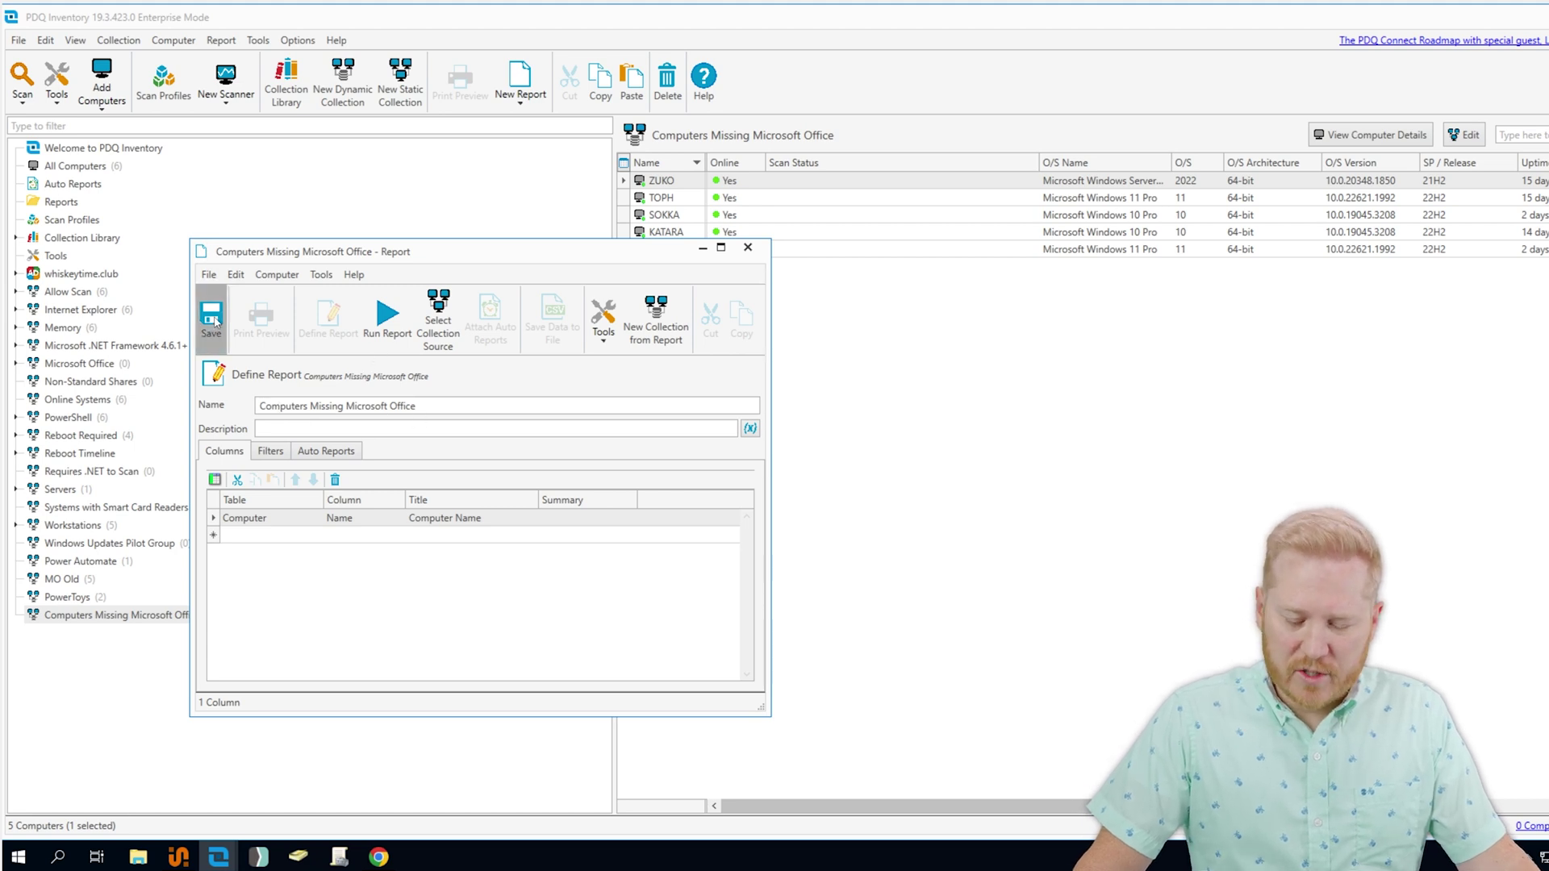
Step: Attach the Weekly Reports auto report to this report and save it
left_click(341, 455)
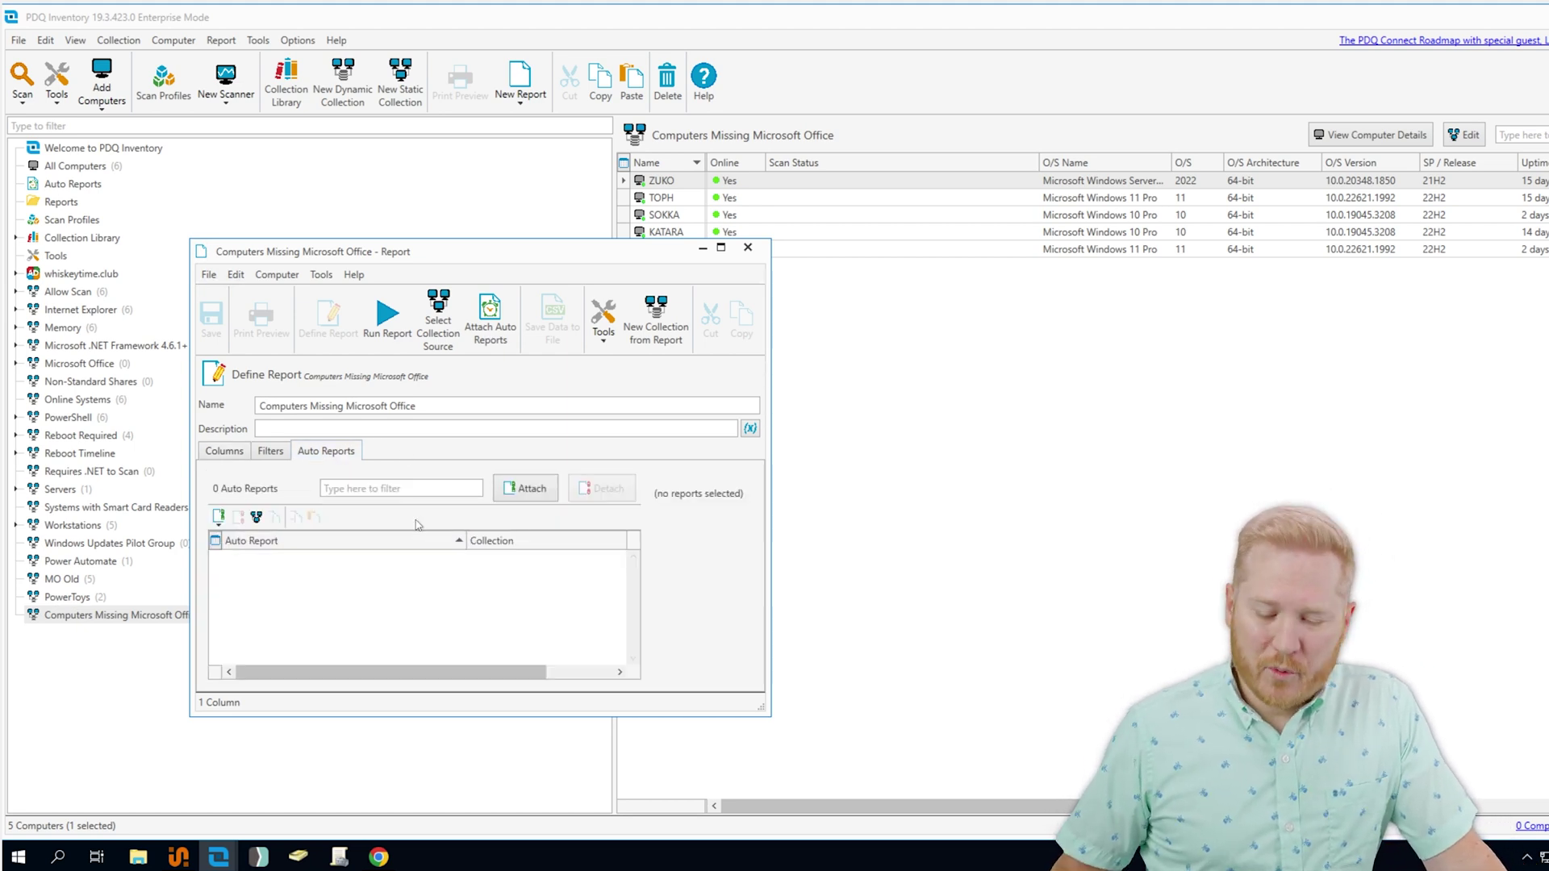
left_click(526, 492)
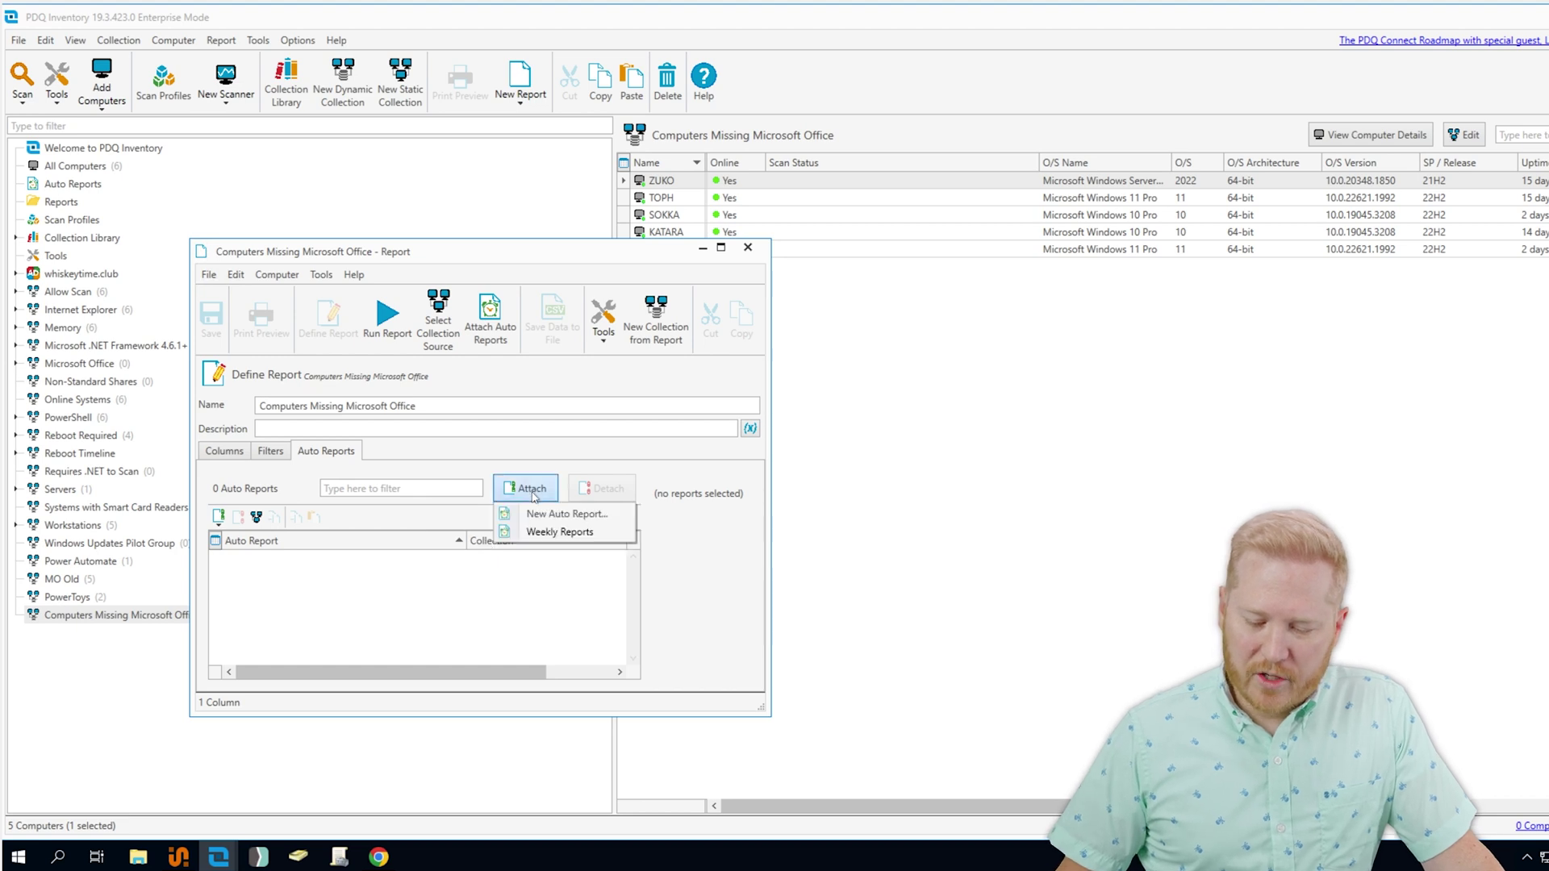
left_click(601, 532)
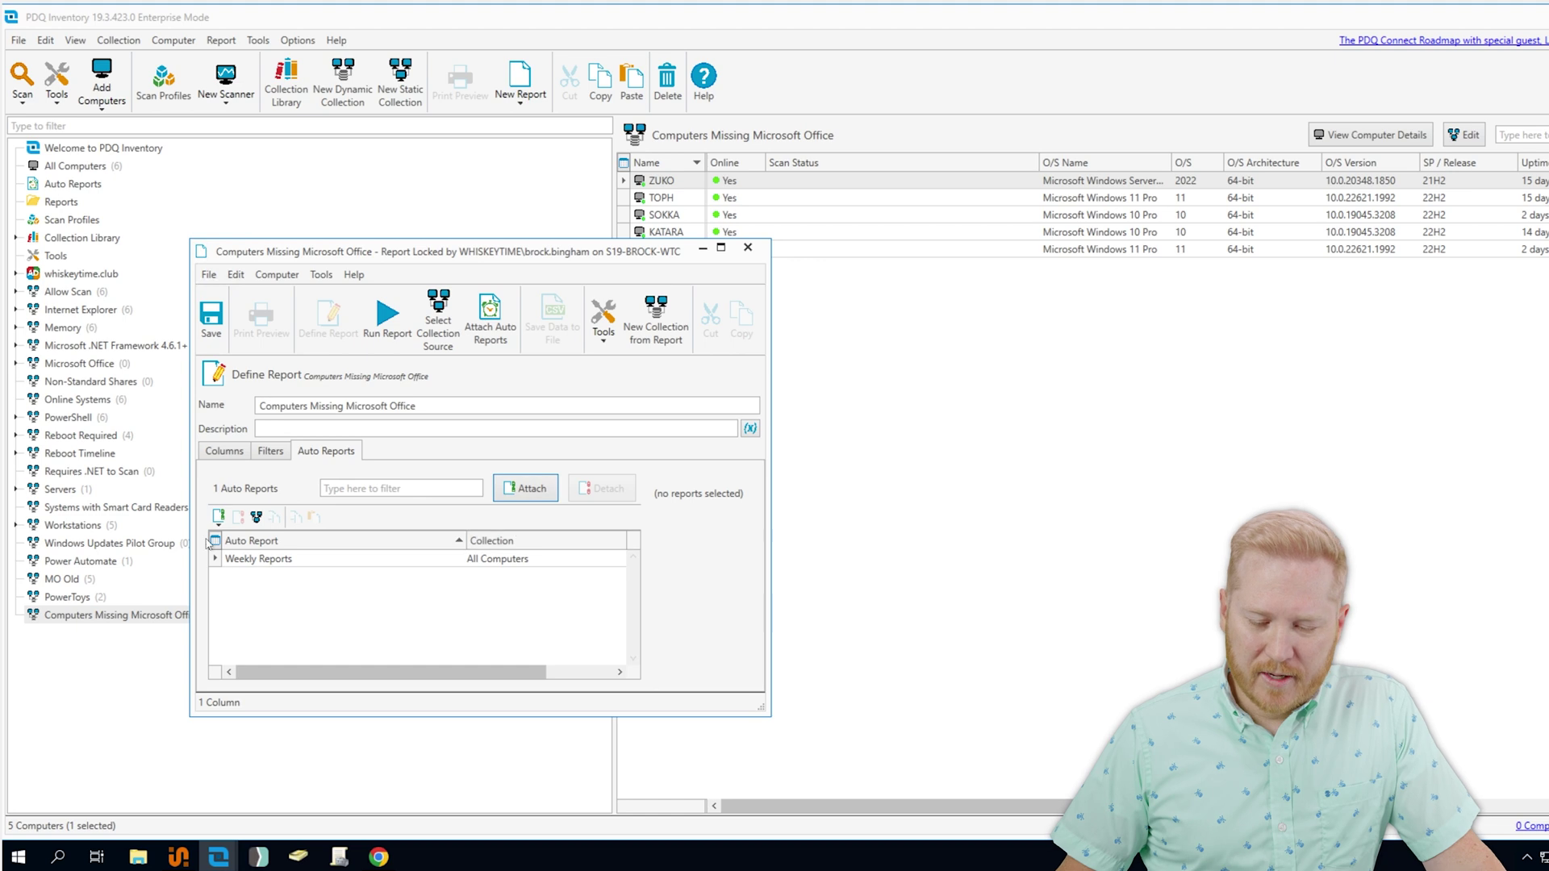
left_click(213, 318)
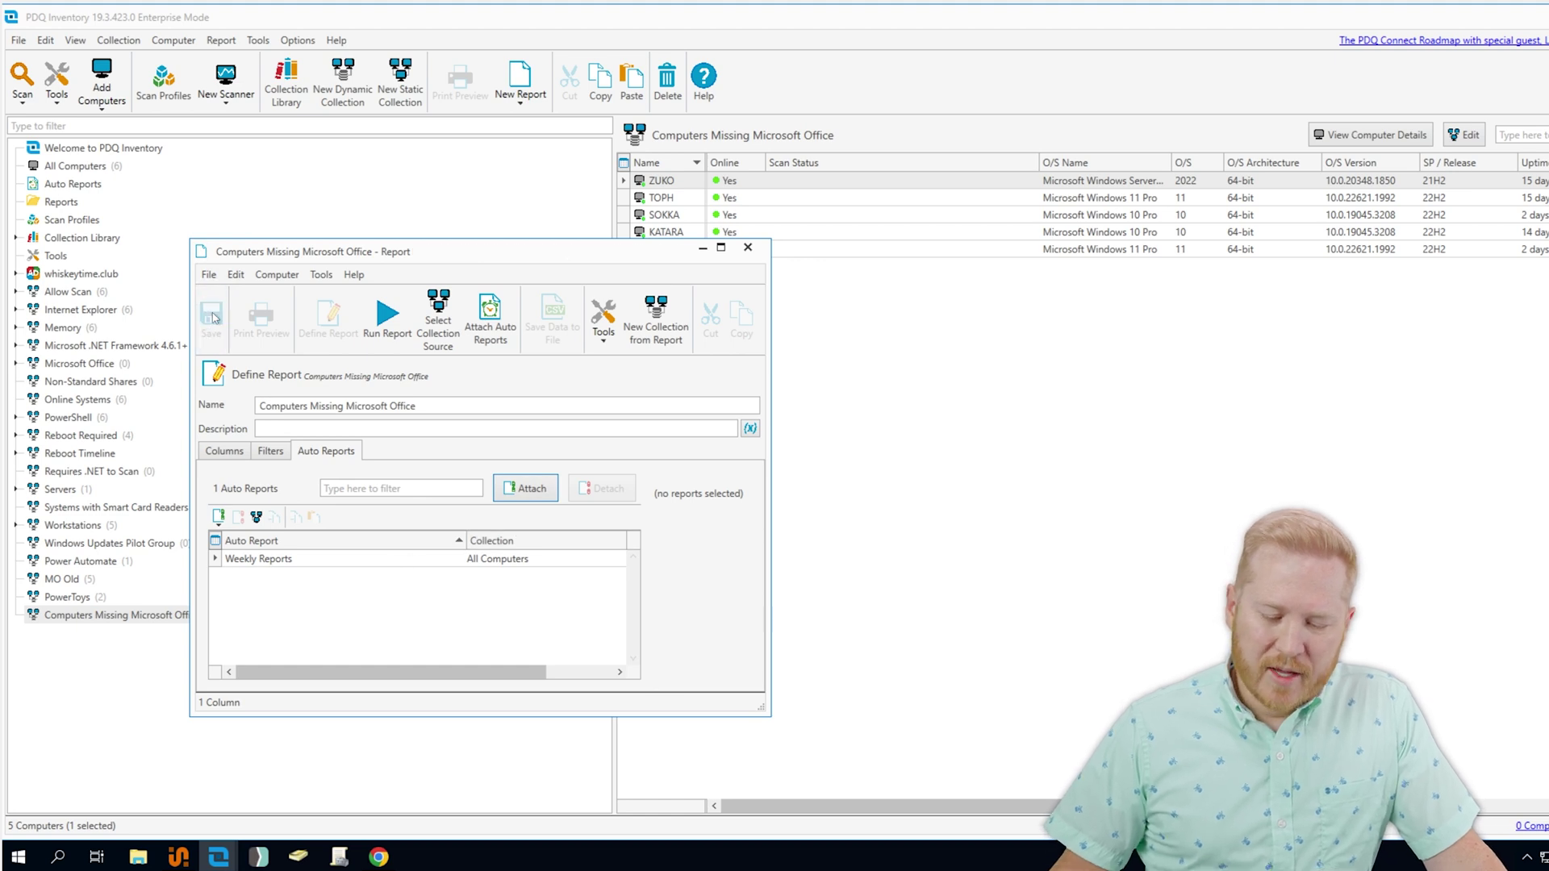